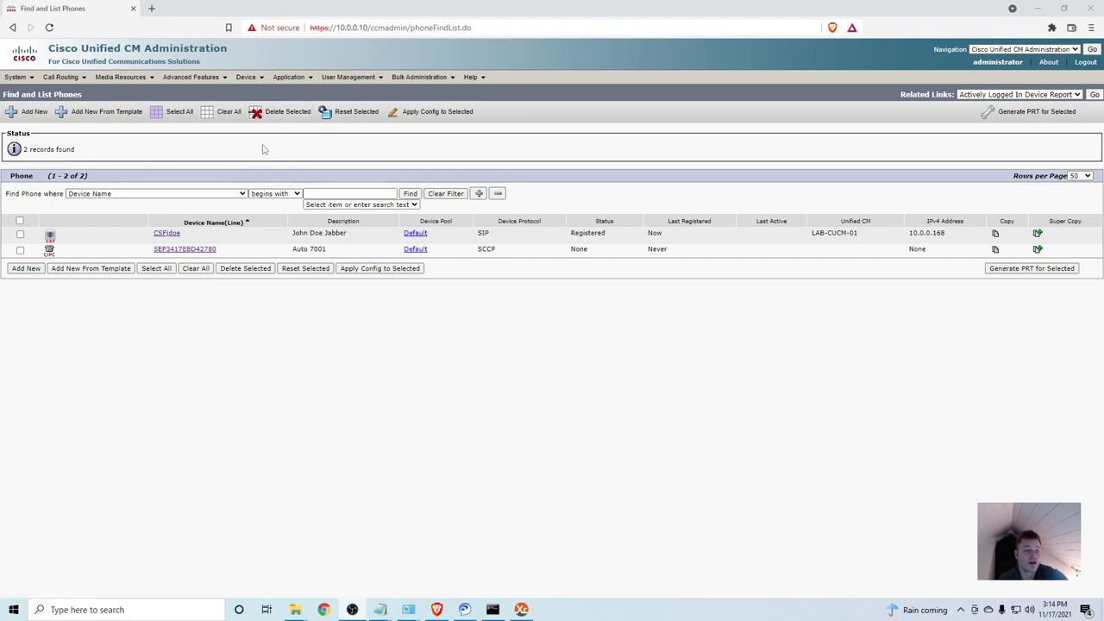
- Open the Partition list under Call Routing > Class of Control, showing seven partitions
left_click(62, 77)
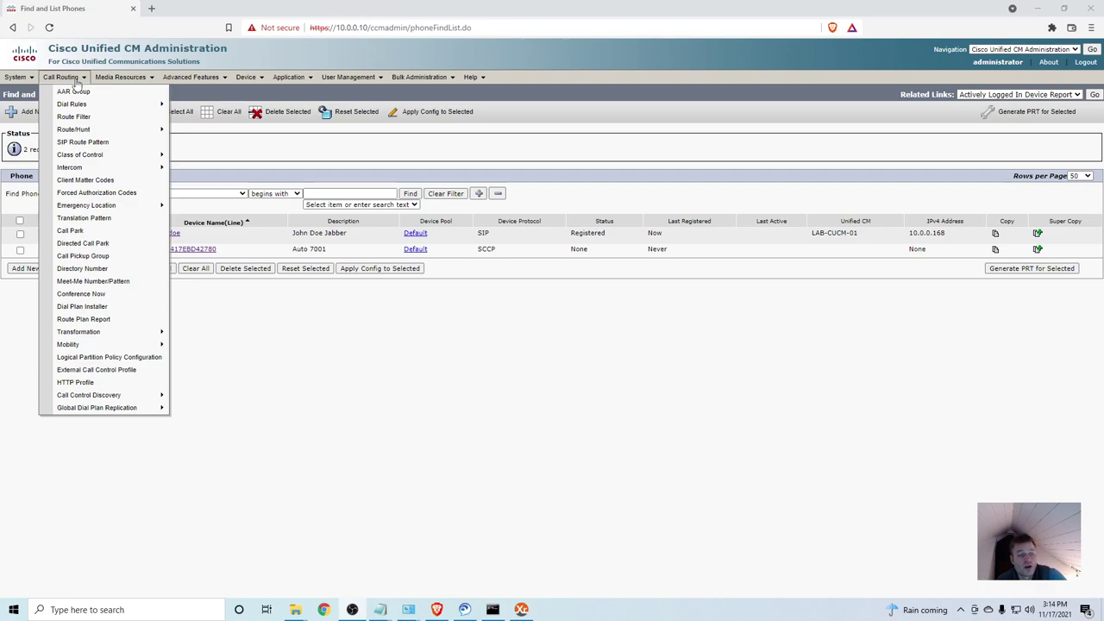
mouse_move(120, 158)
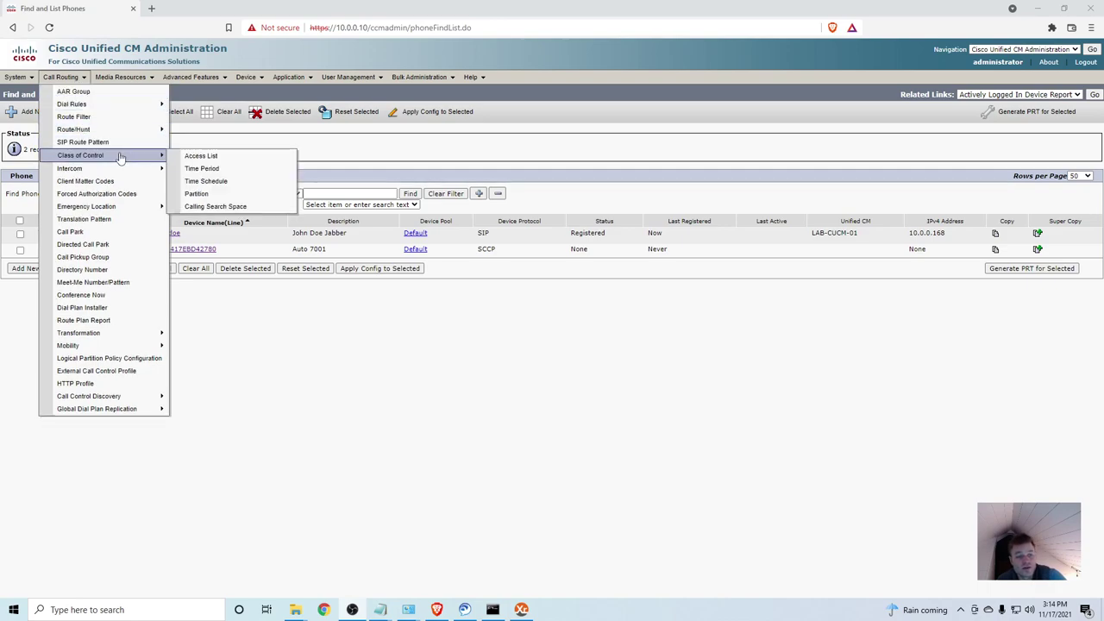
left_click(244, 197)
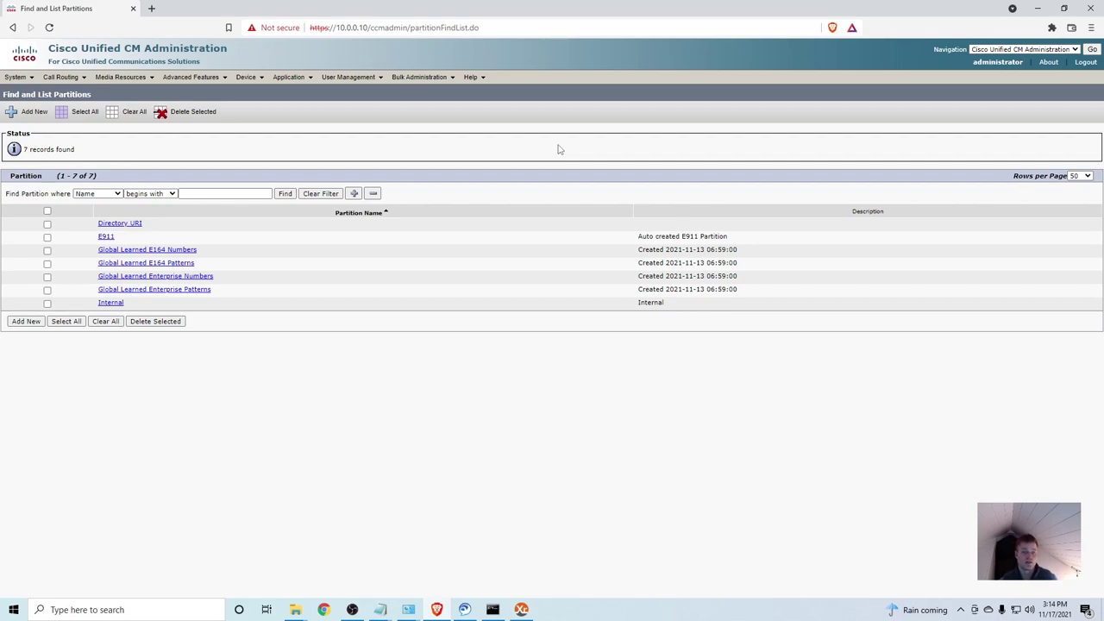
- Delete the Internal partition and refresh the partition list
left_click(48, 302)
left_click(161, 112)
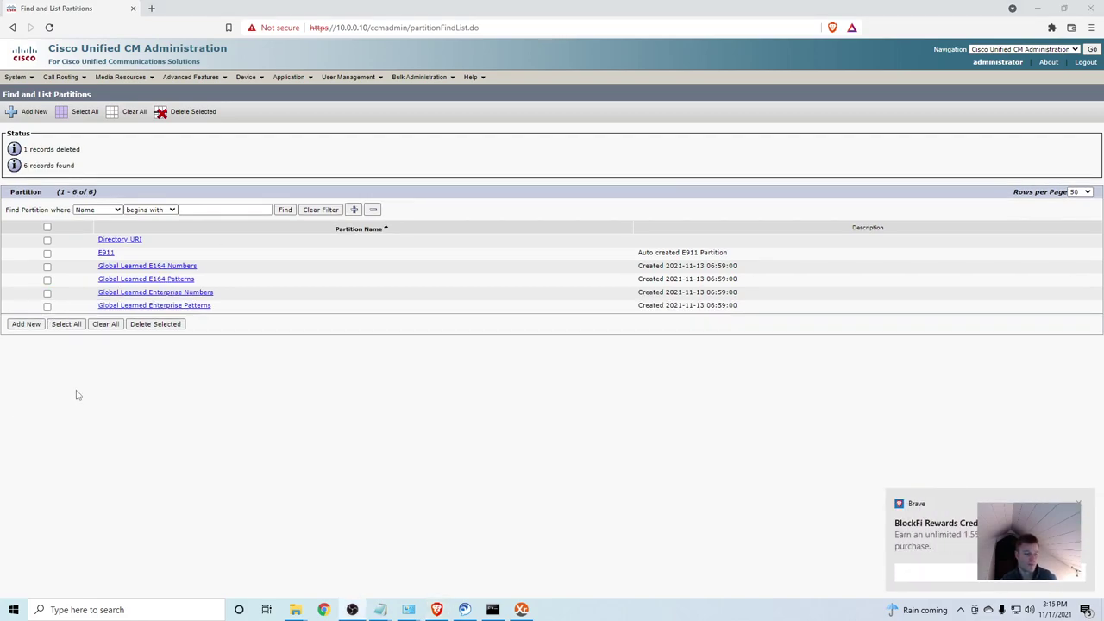
left_click(285, 209)
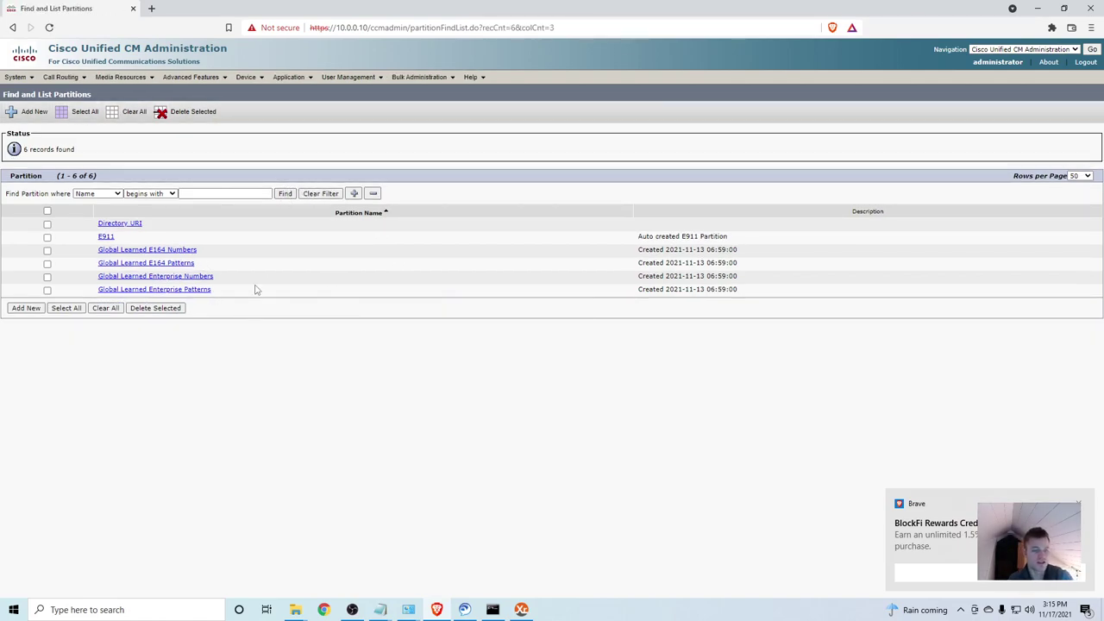
- Add a new partition named Internal and save it
left_click(28, 308)
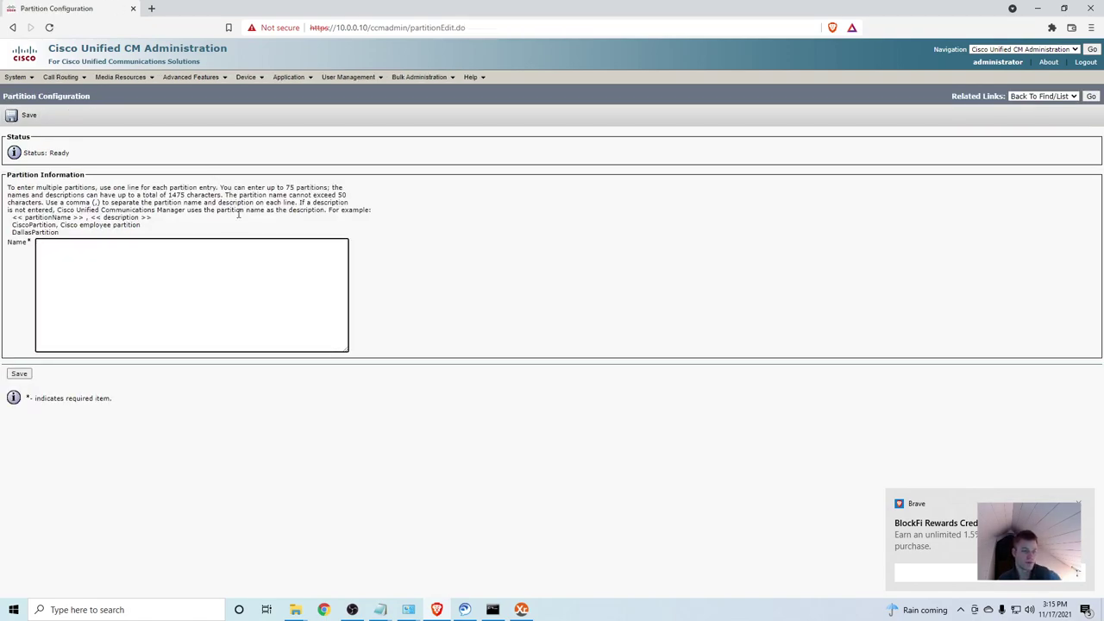
type("Internal")
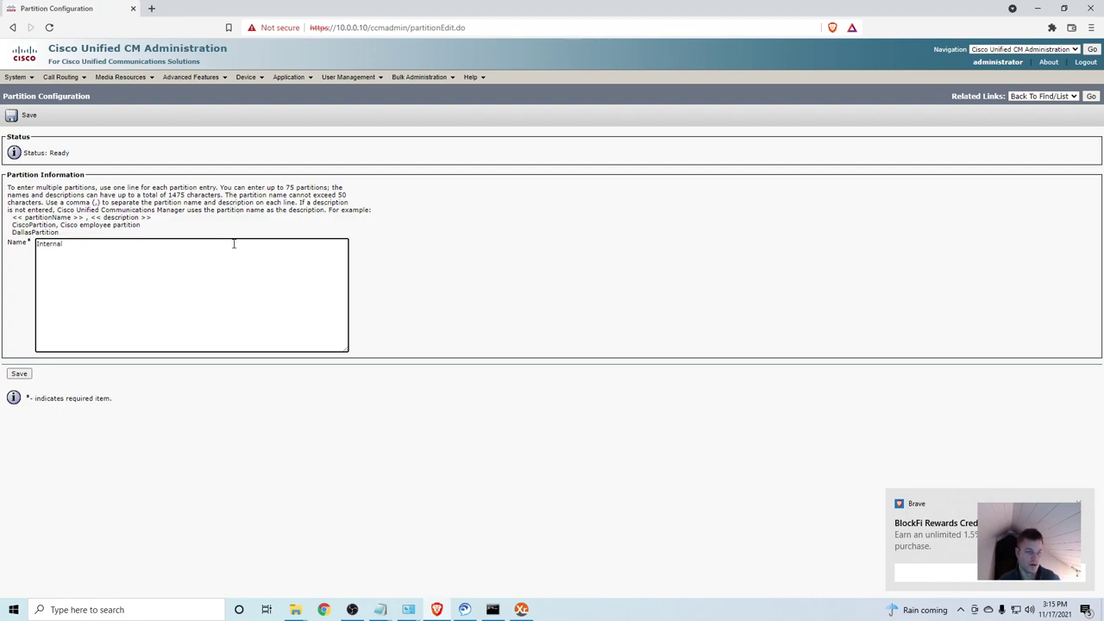
left_click(19, 375)
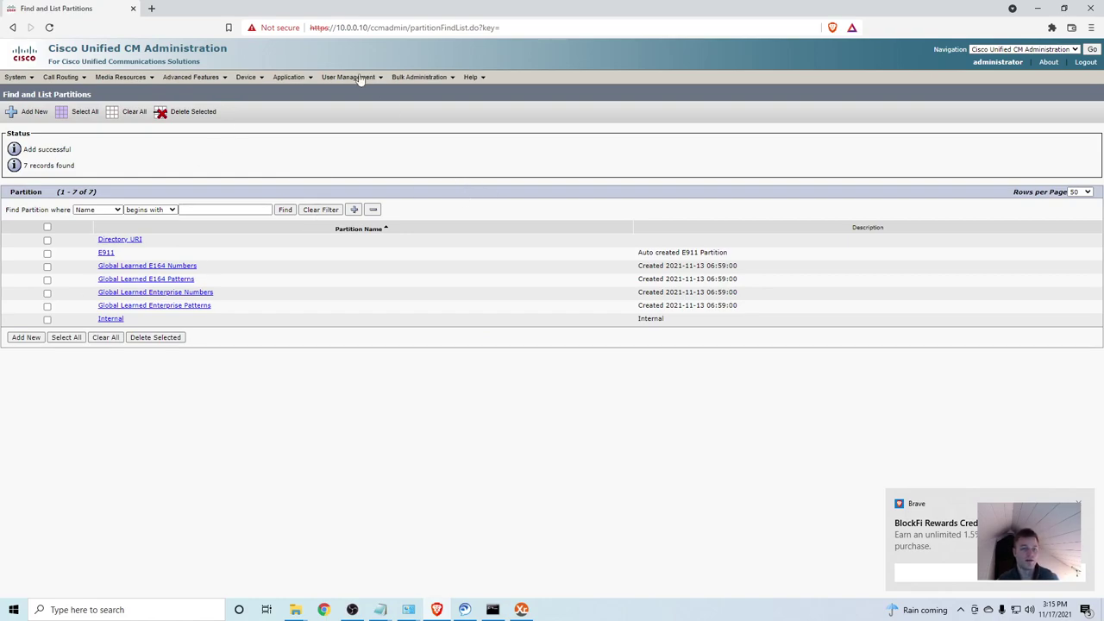
- Open the Auto 7001 phone's configuration from the phone list
mouse_move(251, 78)
left_click(264, 131)
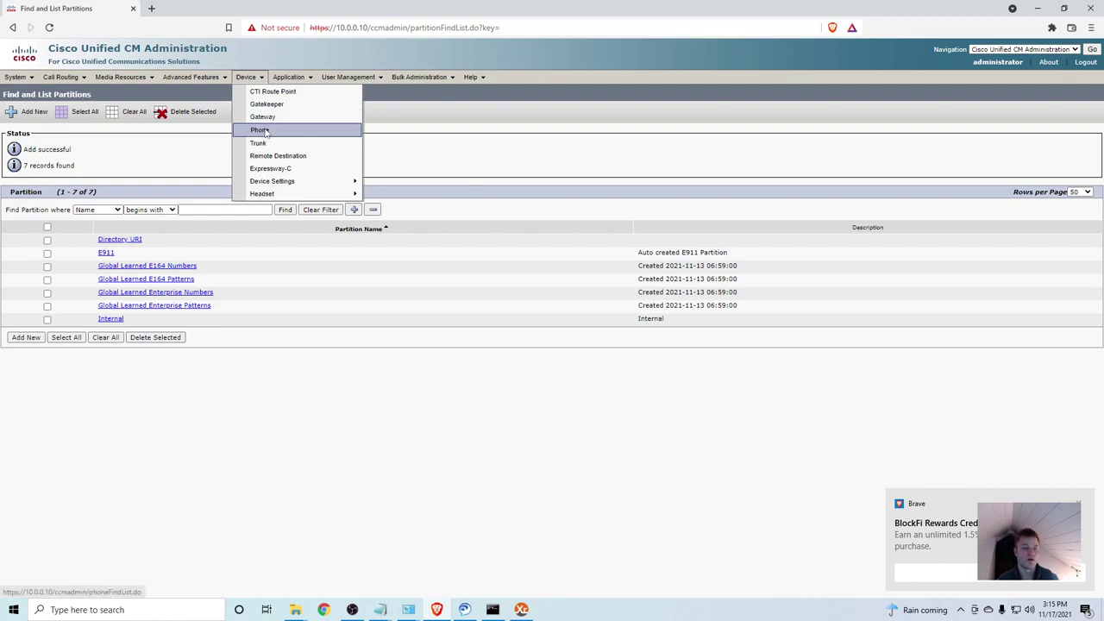
left_click(49, 250)
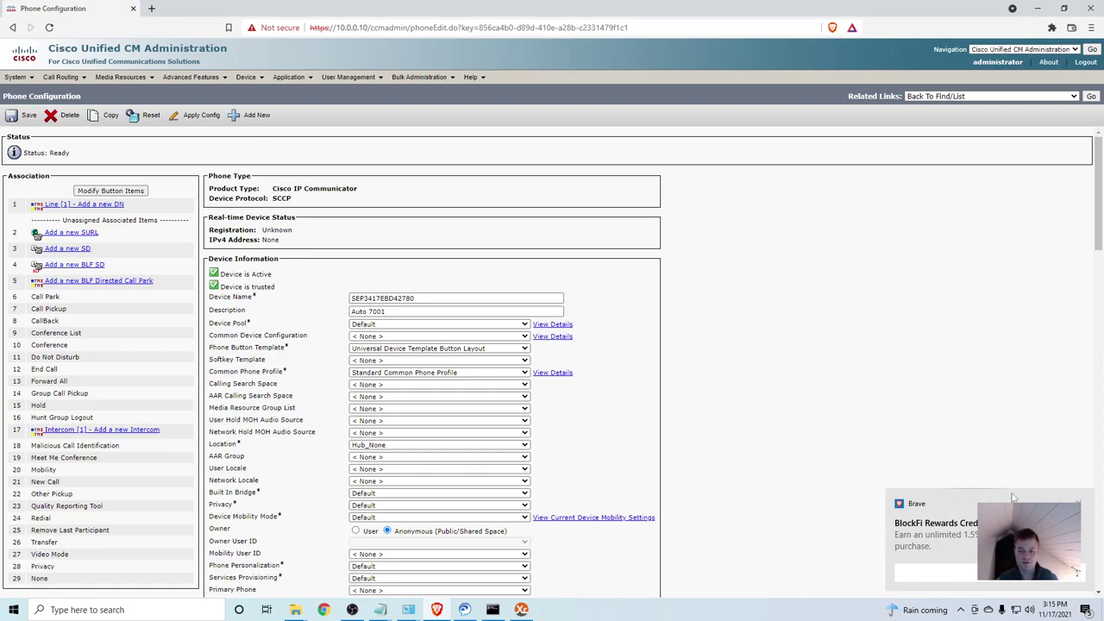
left_click(1078, 503)
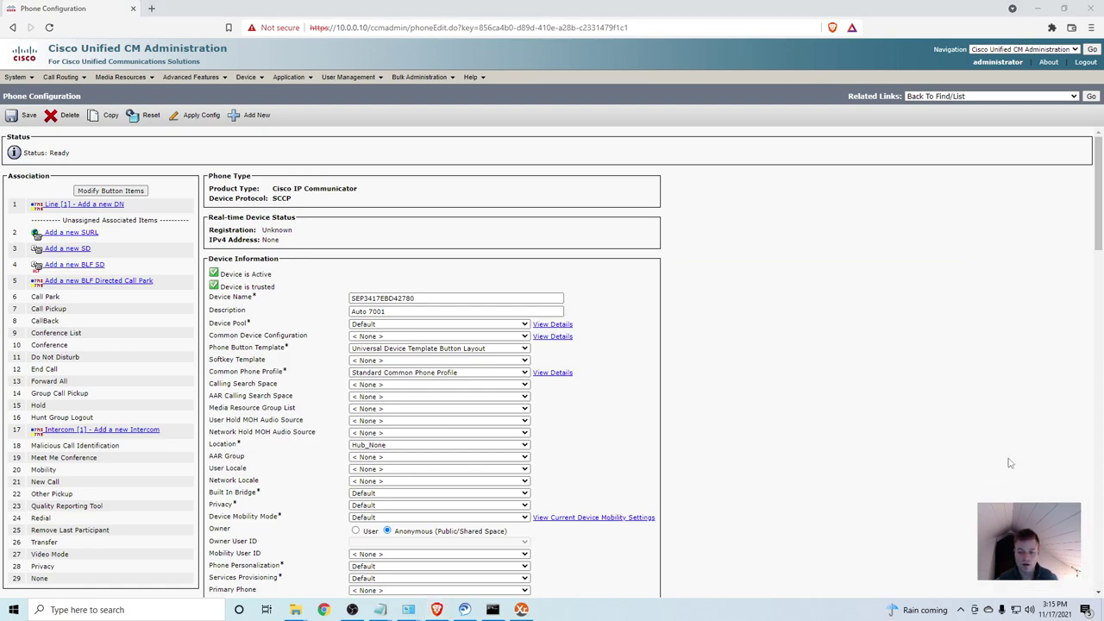
- Add directory number 1001 on line 1 in the Internal route partition and save
left_click(113, 206)
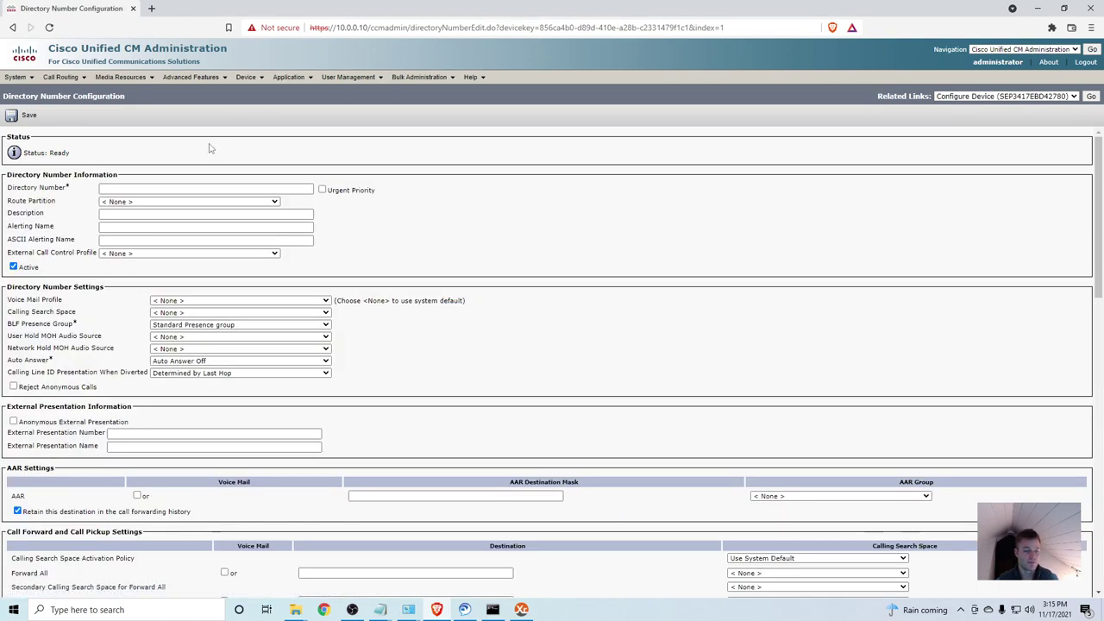
type("1")
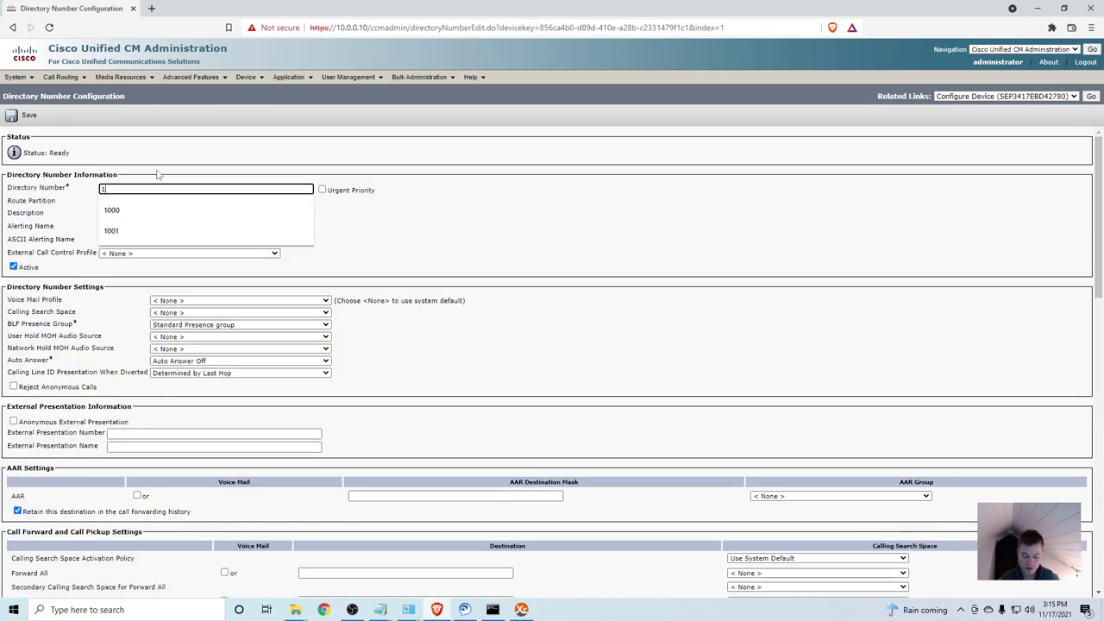
type("001")
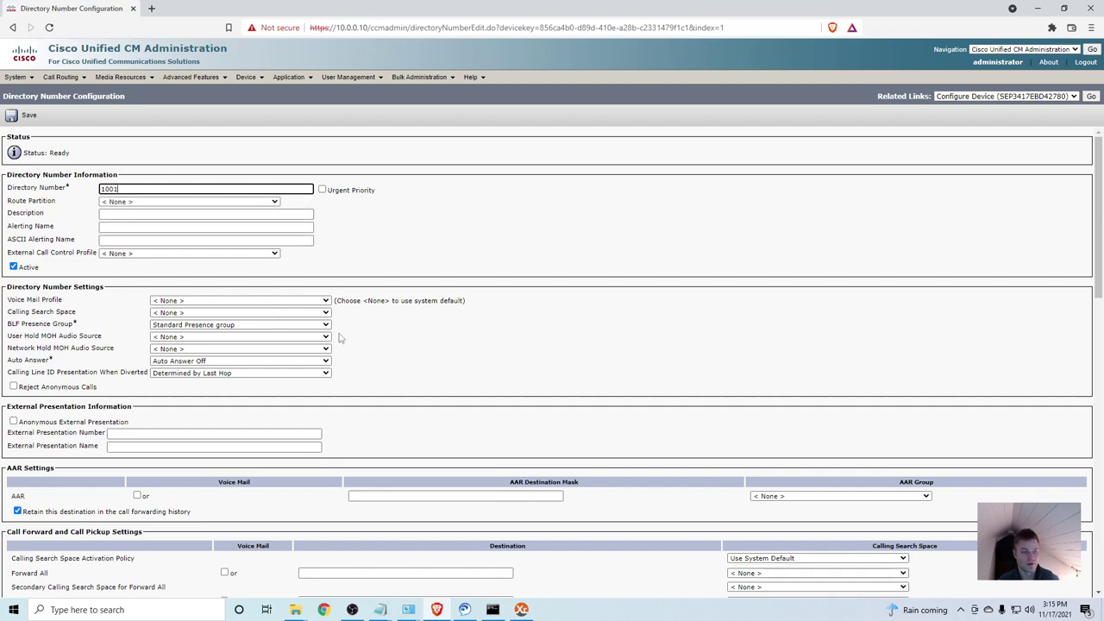
left_click(457, 232)
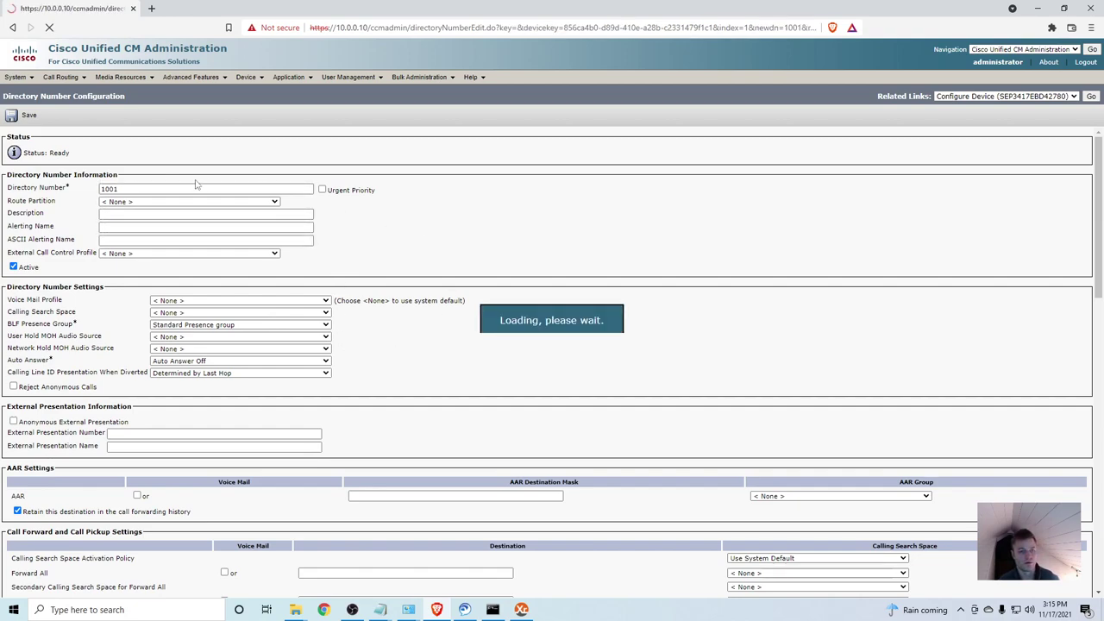
left_click(276, 201)
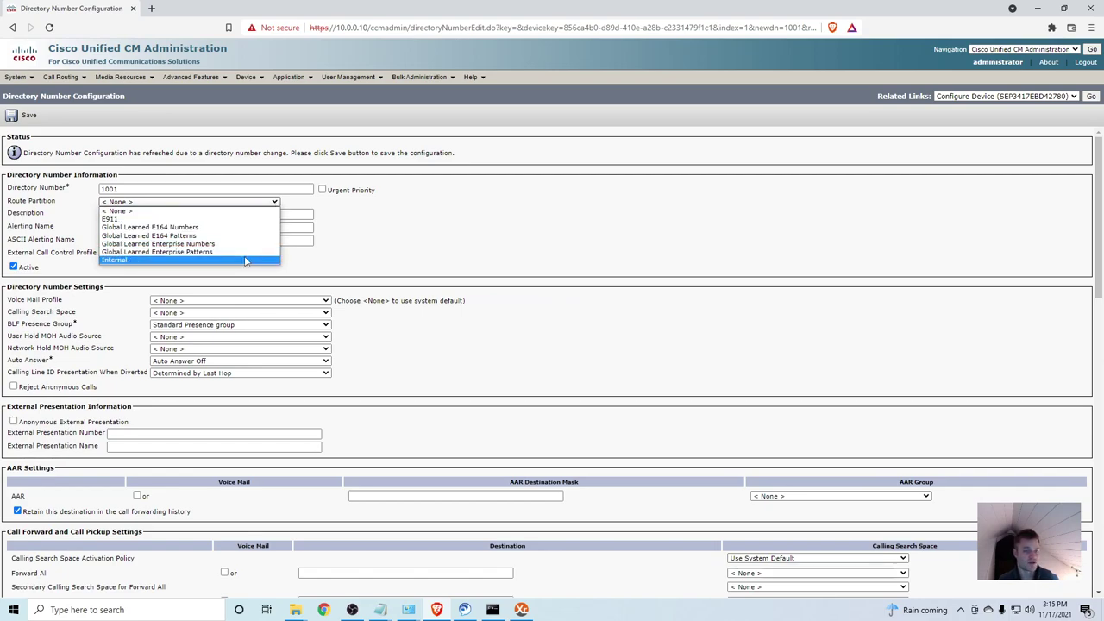
key("Escape")
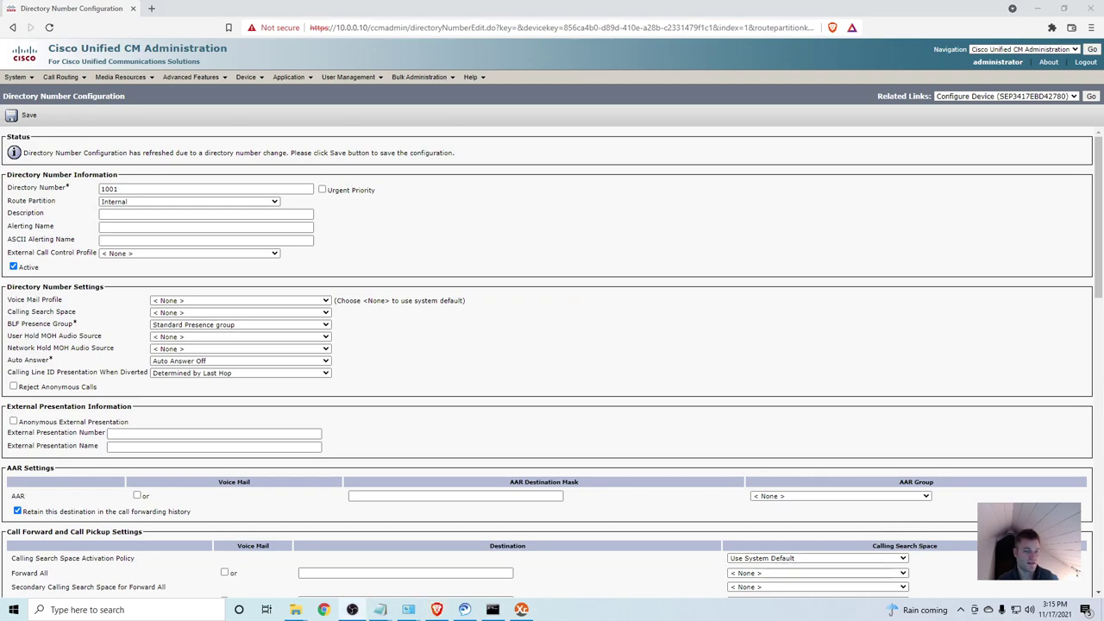
scroll(358, 293, "down", 20)
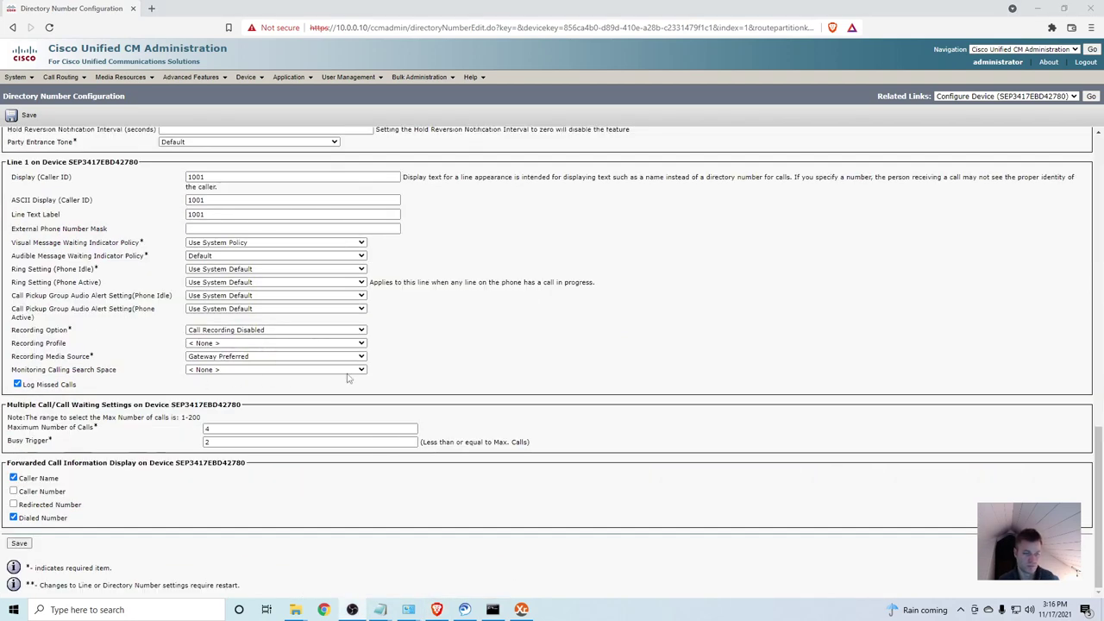
left_click(19, 544)
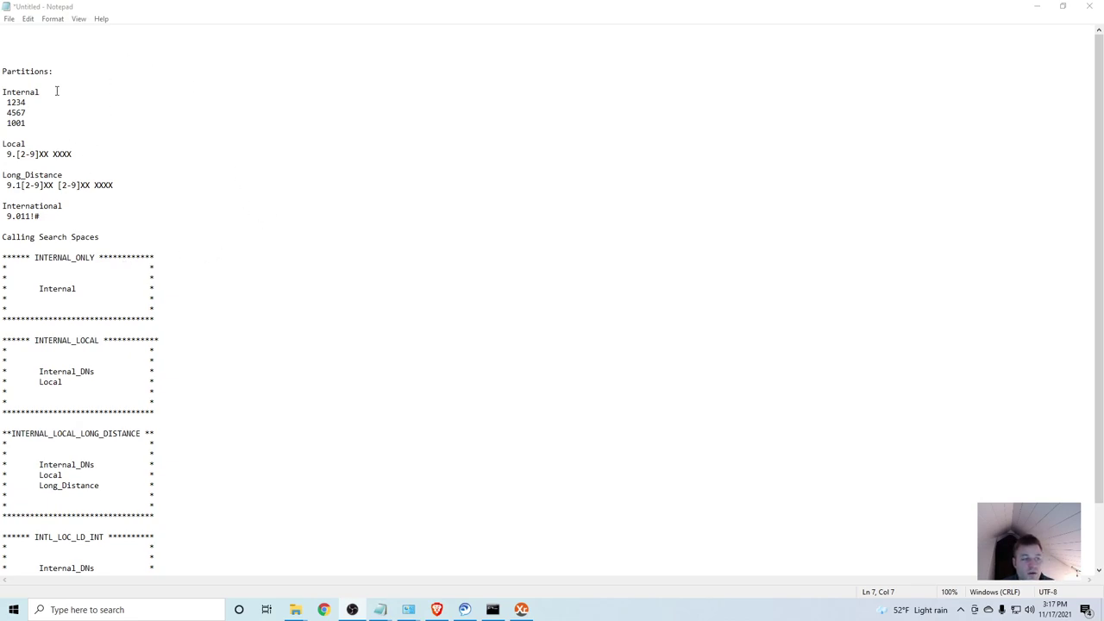
- Highlight the Internal, Local and Long_Distance partition entries in the dial-plan notes
left_click_drag(39, 125, 3, 92)
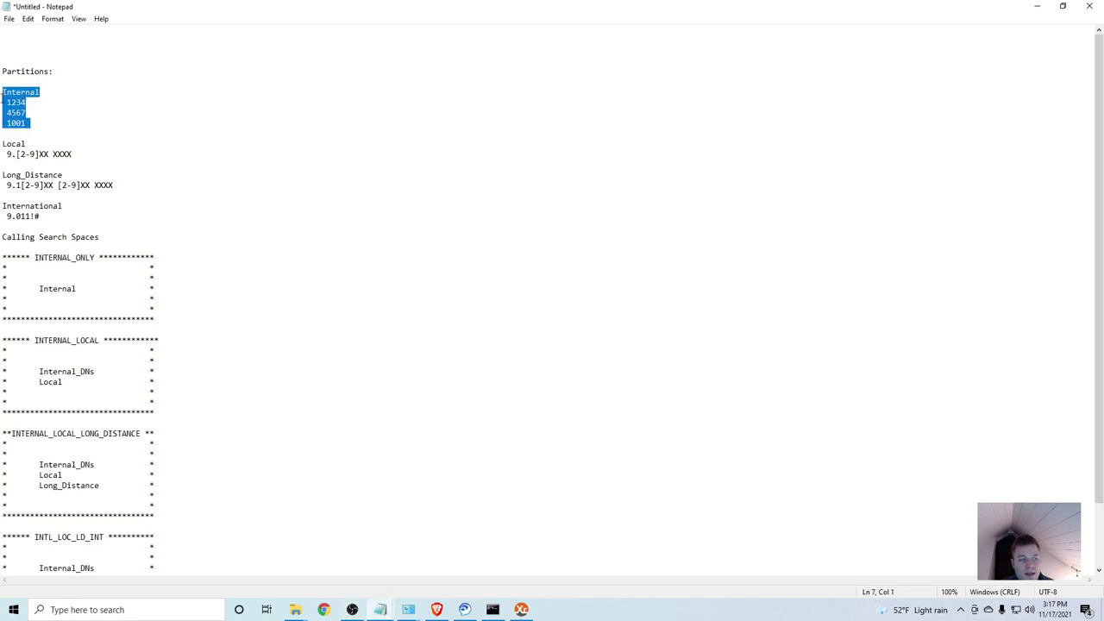
left_click(41, 125)
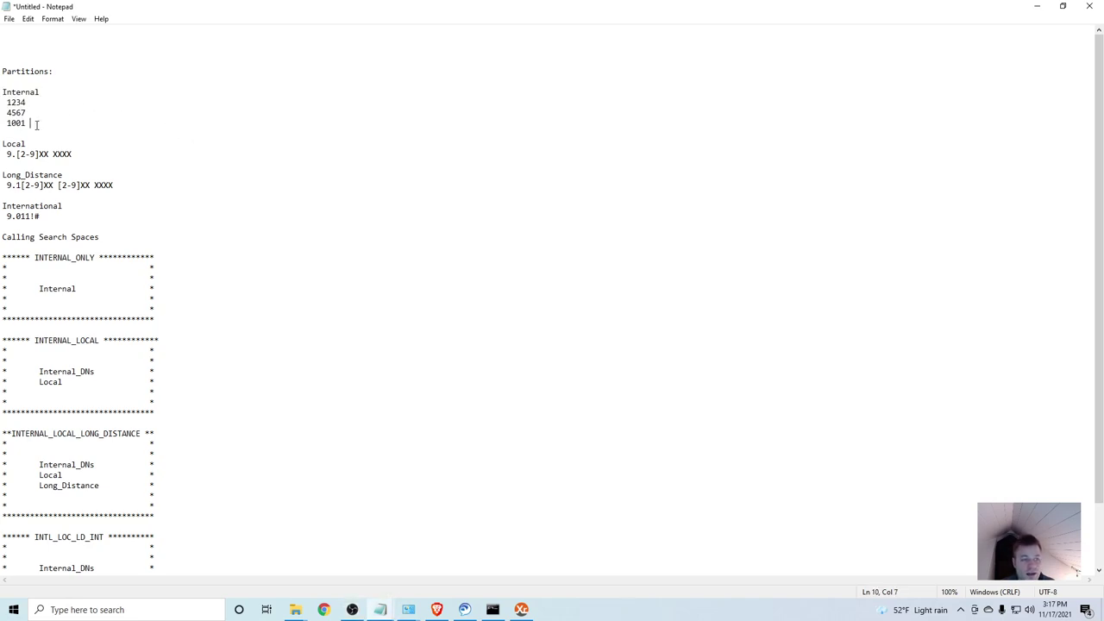
left_click(12, 102)
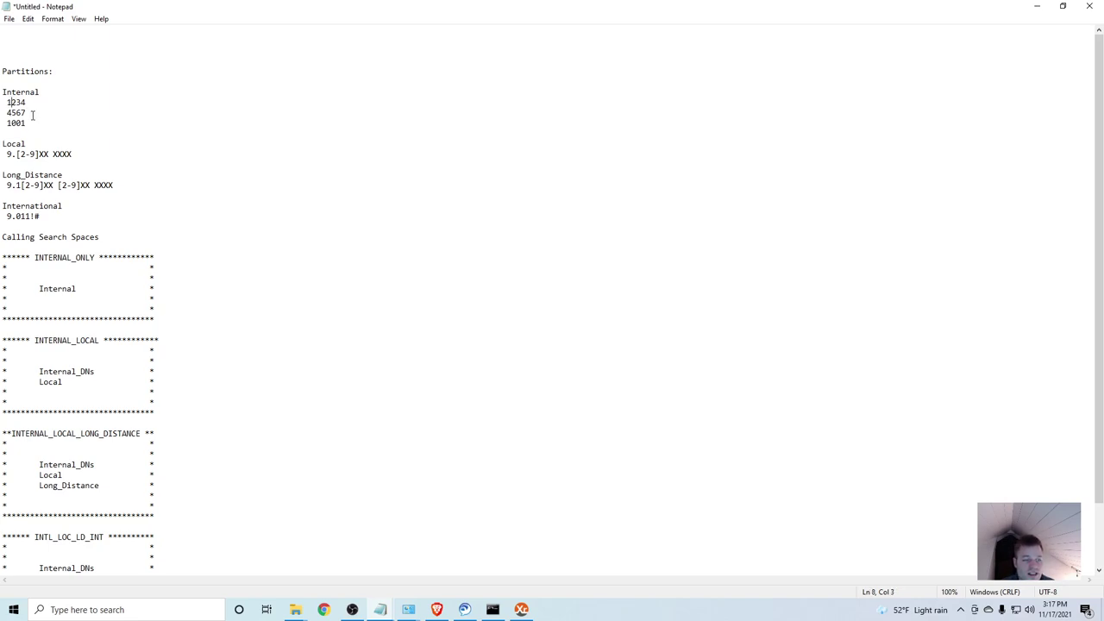
left_click_drag(35, 125, 3, 92)
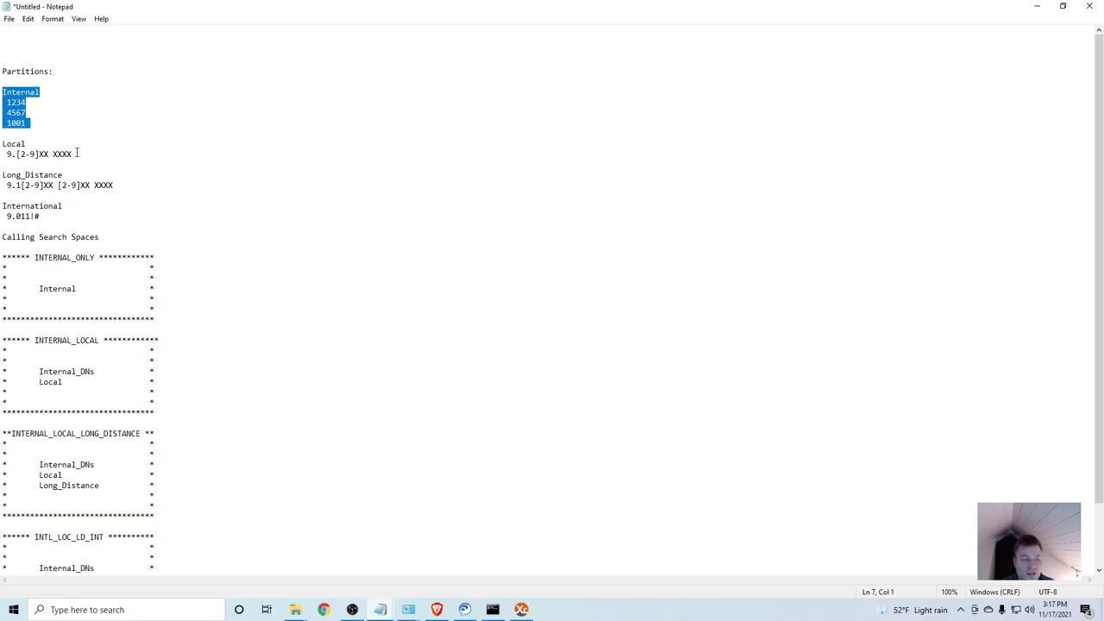
left_click_drag(75, 154, 2, 143)
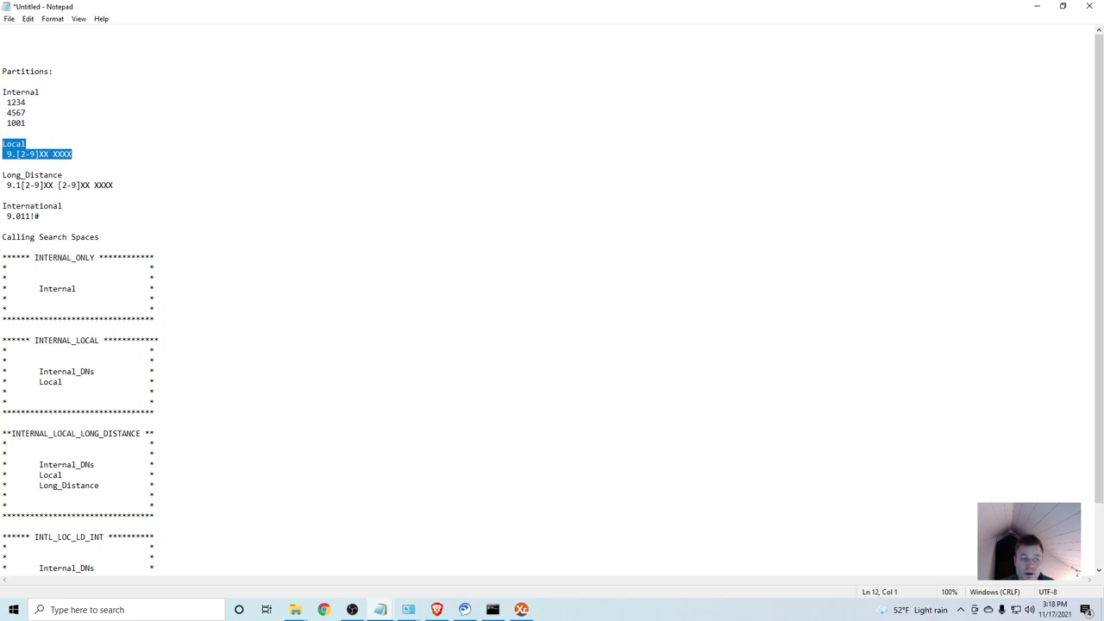
left_click_drag(115, 185, 1, 175)
scroll(67, 191, "down", 1)
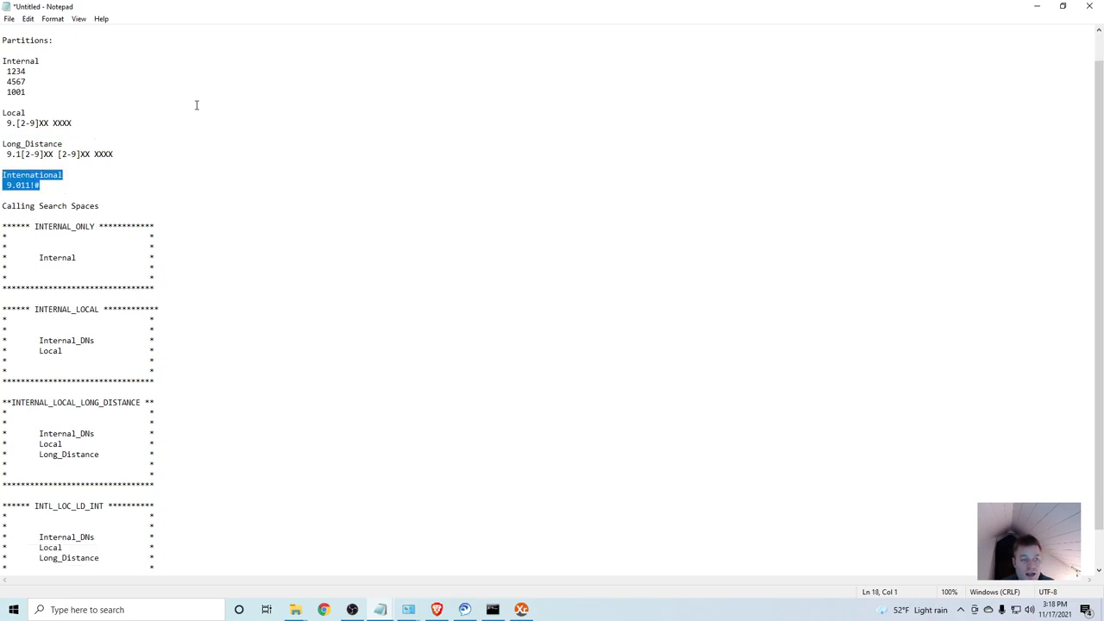
scroll(182, 207, "up", 1)
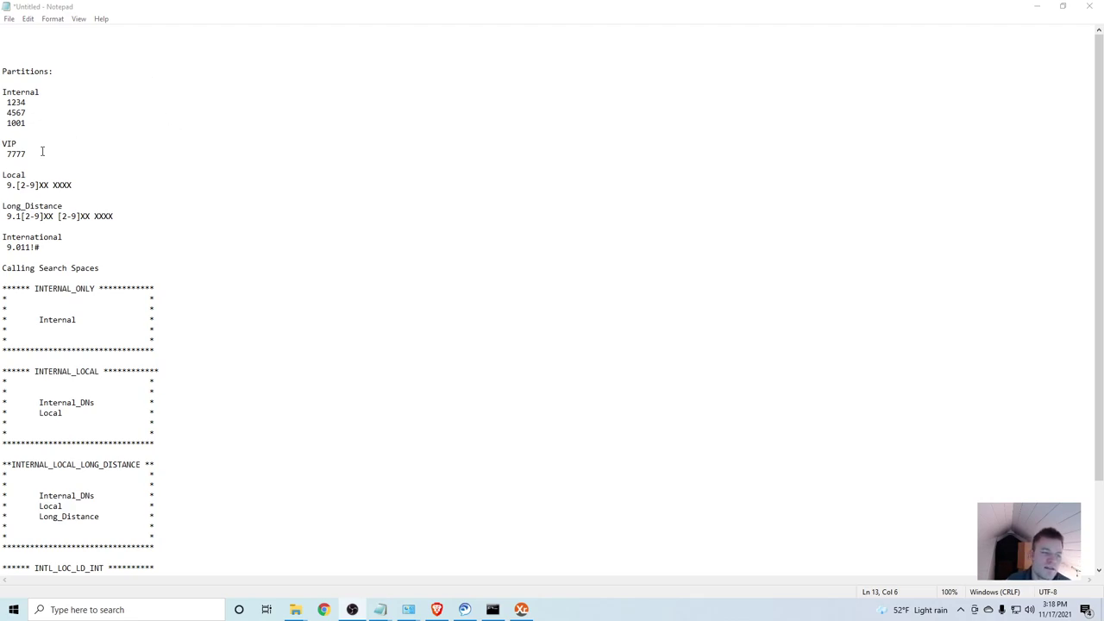
left_click_drag(7, 153, 27, 154)
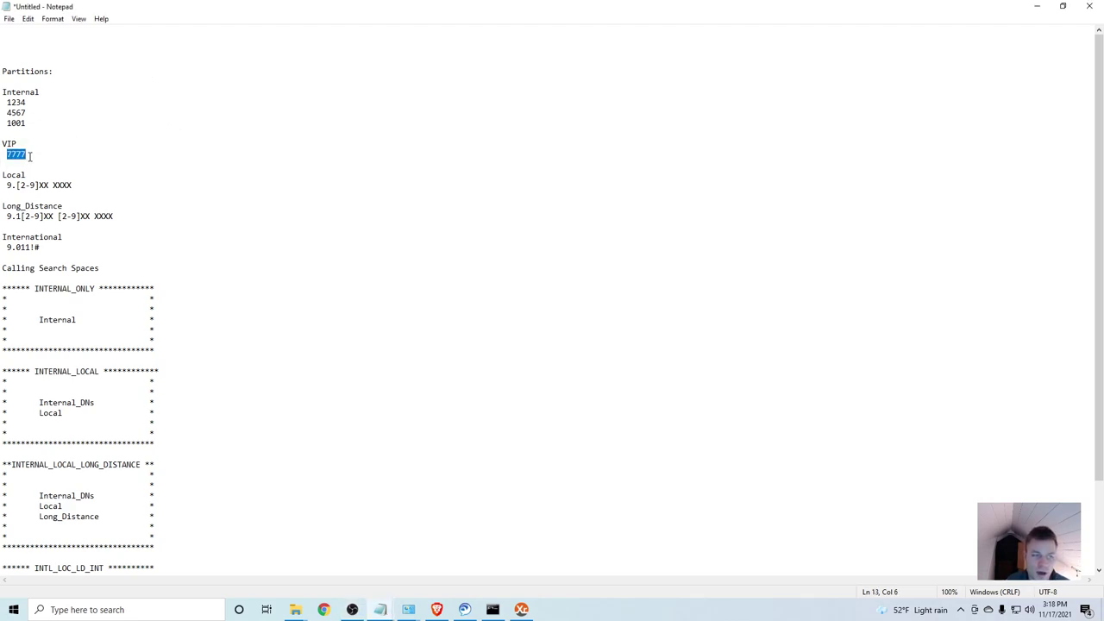
left_click(69, 156)
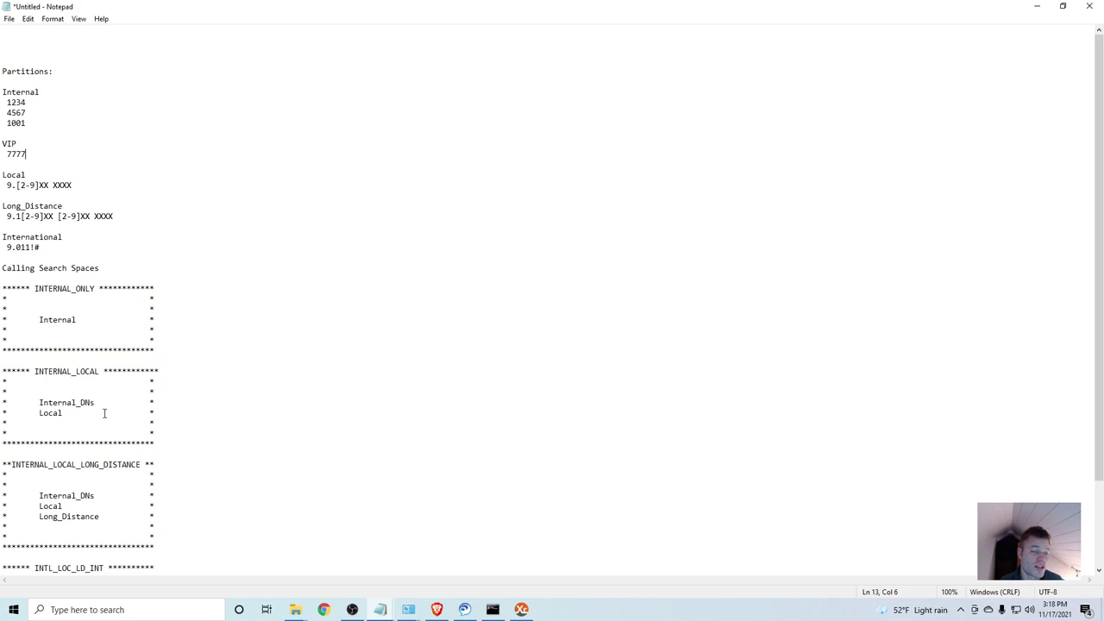
scroll(118, 189, "down", 4)
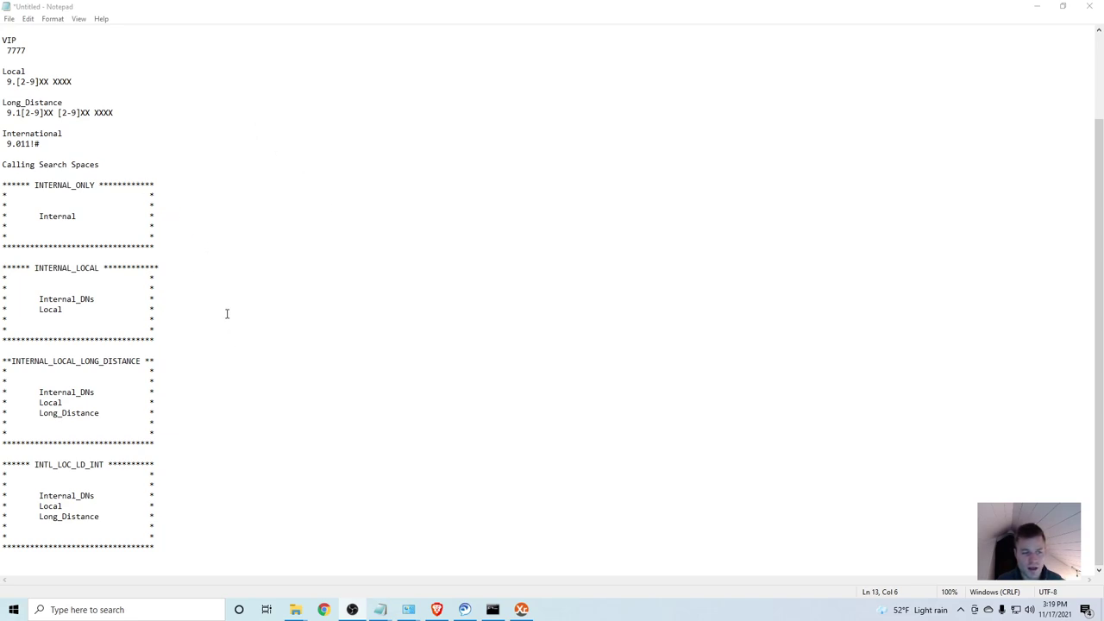
- Open the Calling Search Space list in CUCM administration
left_click(331, 614)
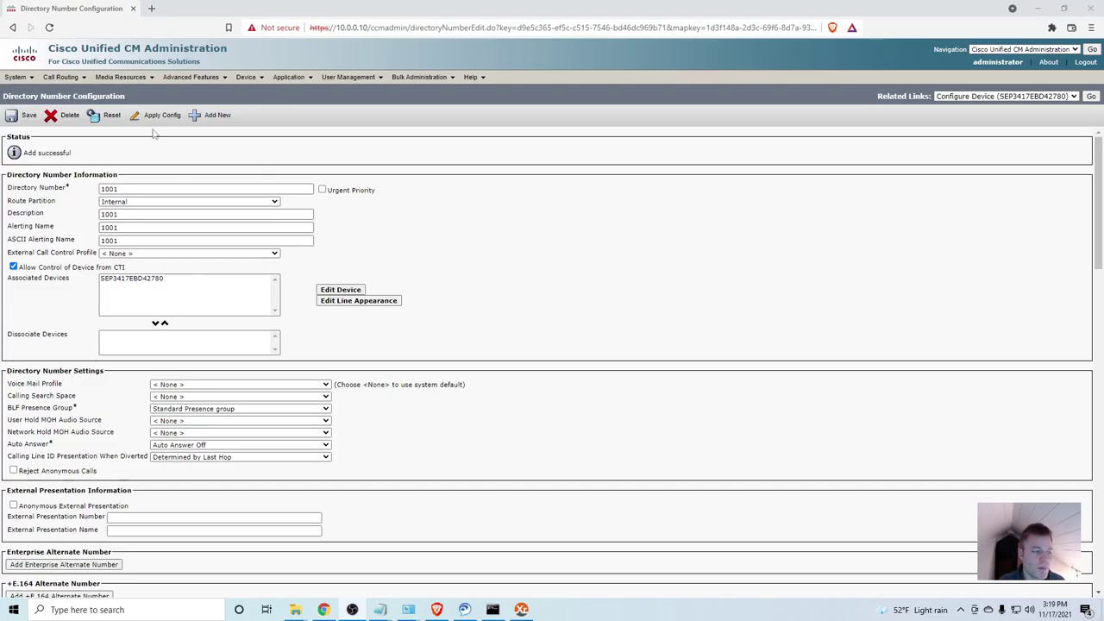
mouse_move(60, 78)
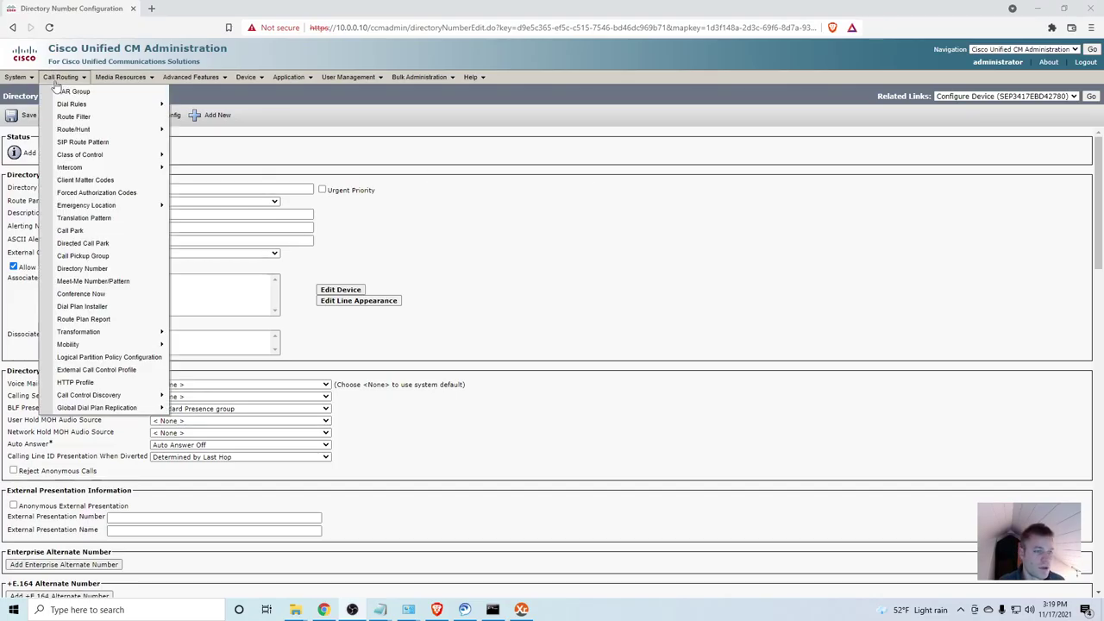
mouse_move(138, 156)
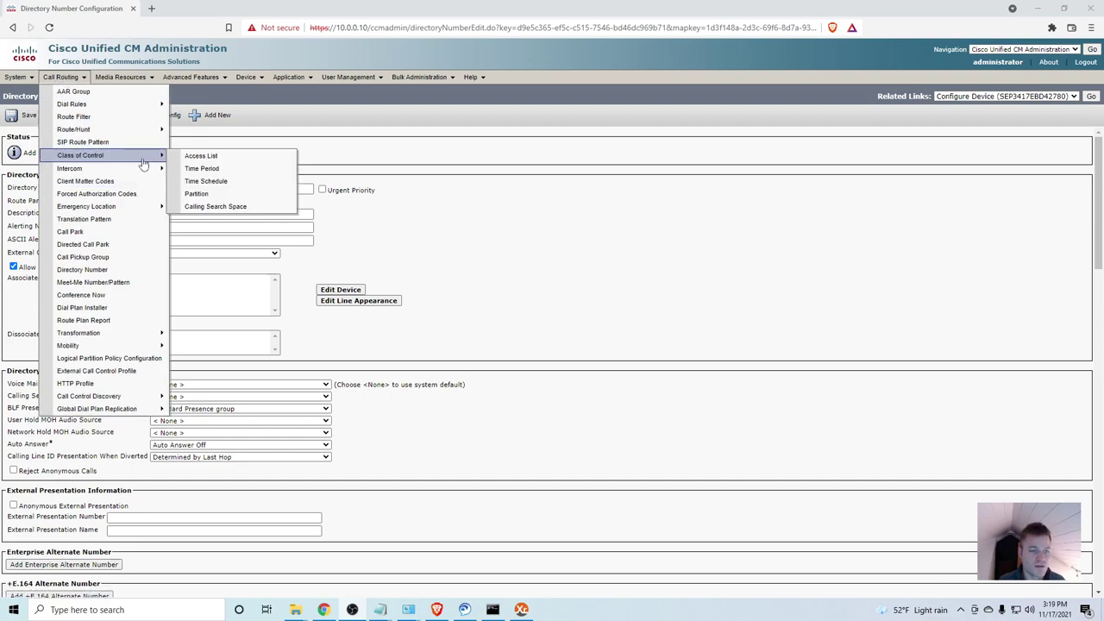
left_click(234, 207)
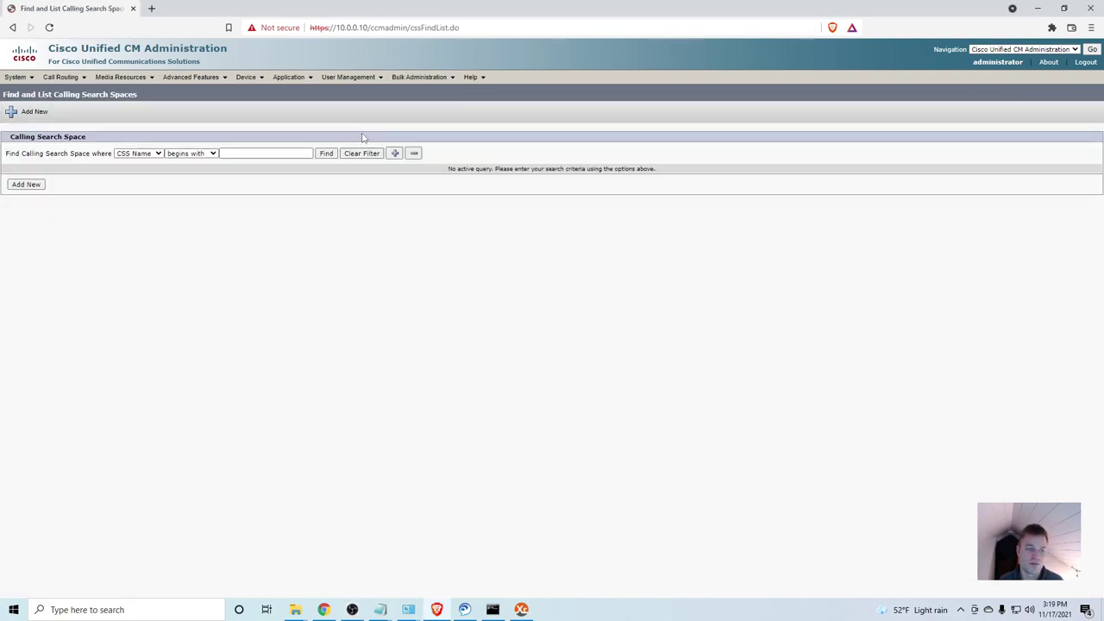
- Add a new calling search space named INTERNAL_ONLY with description 'For internal calls'
left_click(26, 184)
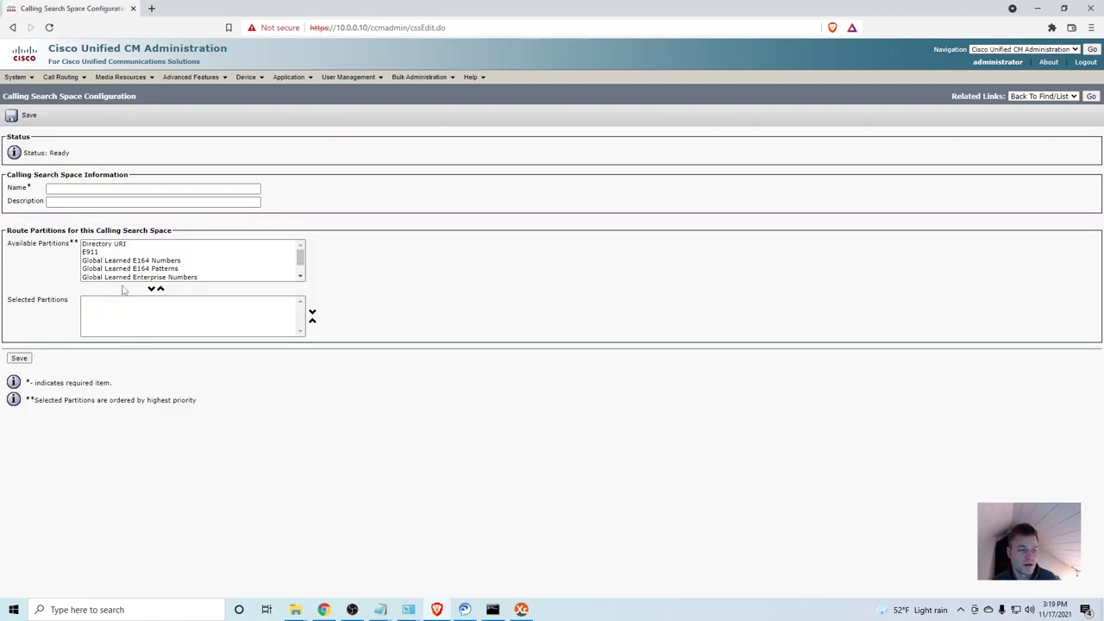
left_click(91, 189)
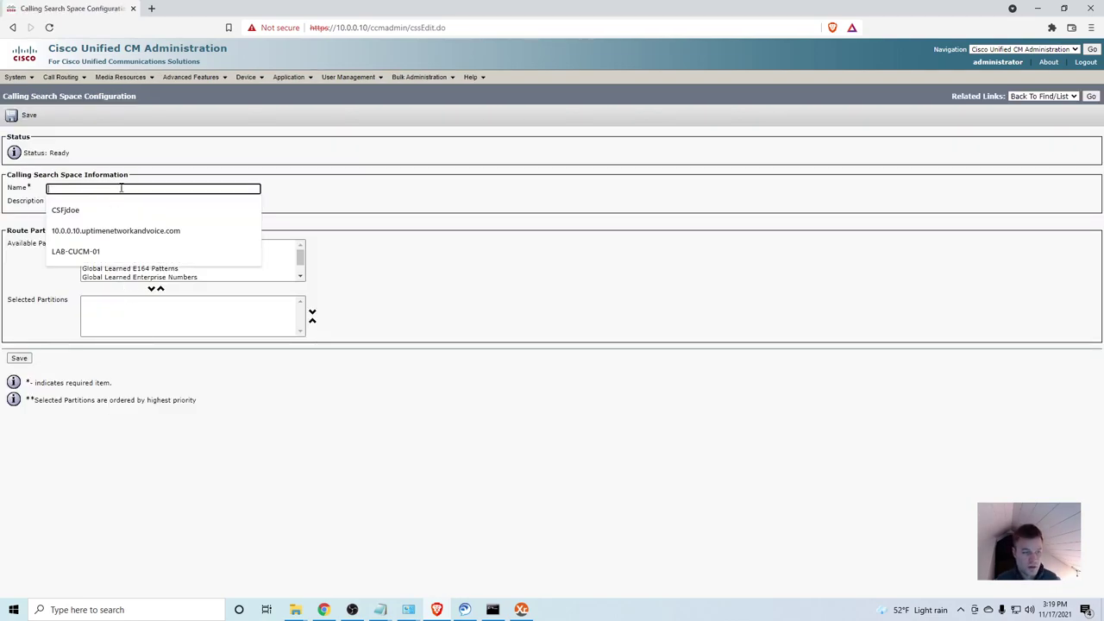
type("INTERNAL_ONLY")
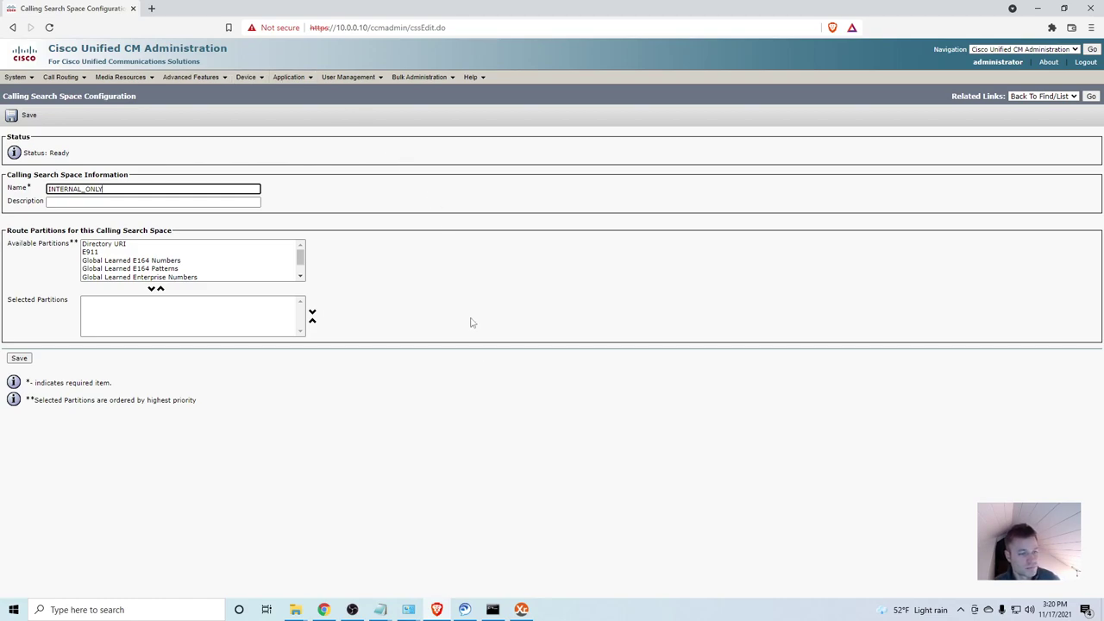
left_click(135, 200)
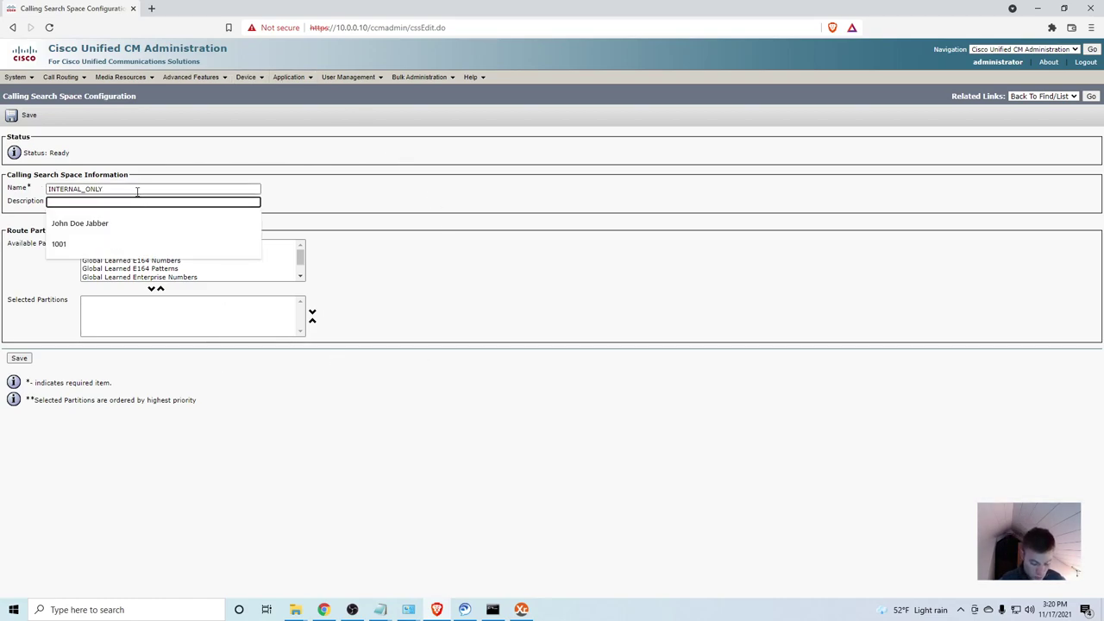
type("For internal calls")
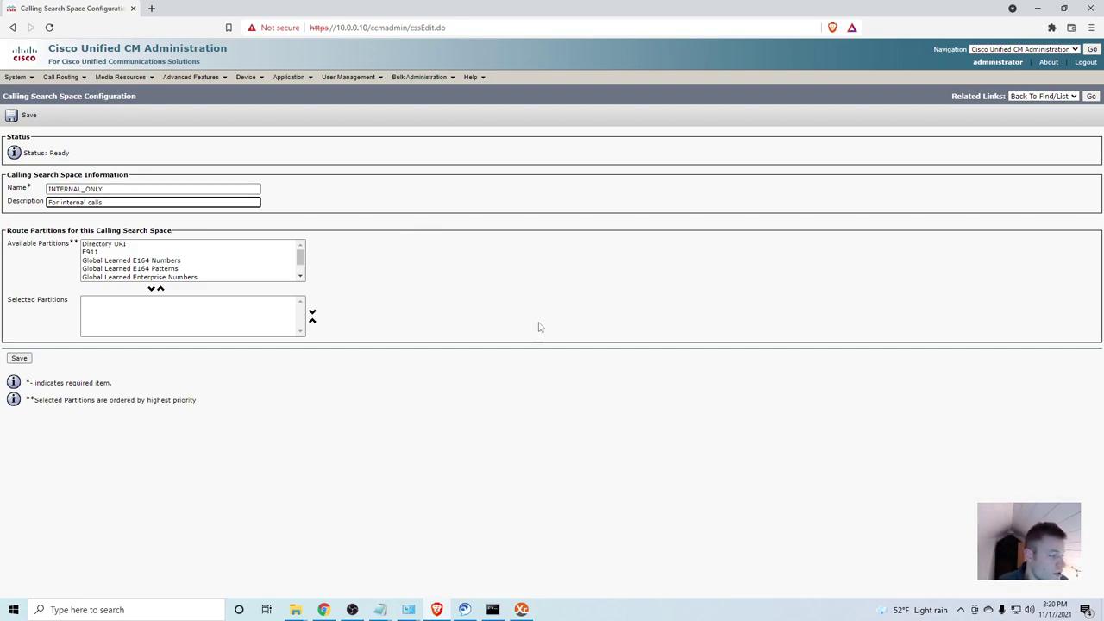
left_click(469, 282)
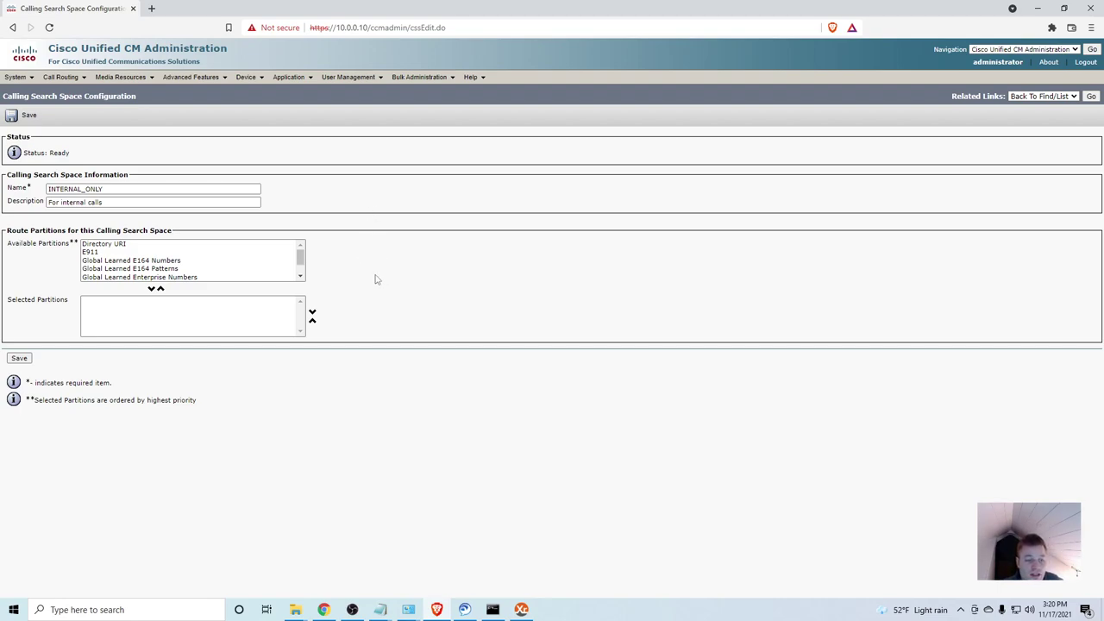
- Move the Internal partition to Selected Partitions and save the calling search space
left_click(300, 275)
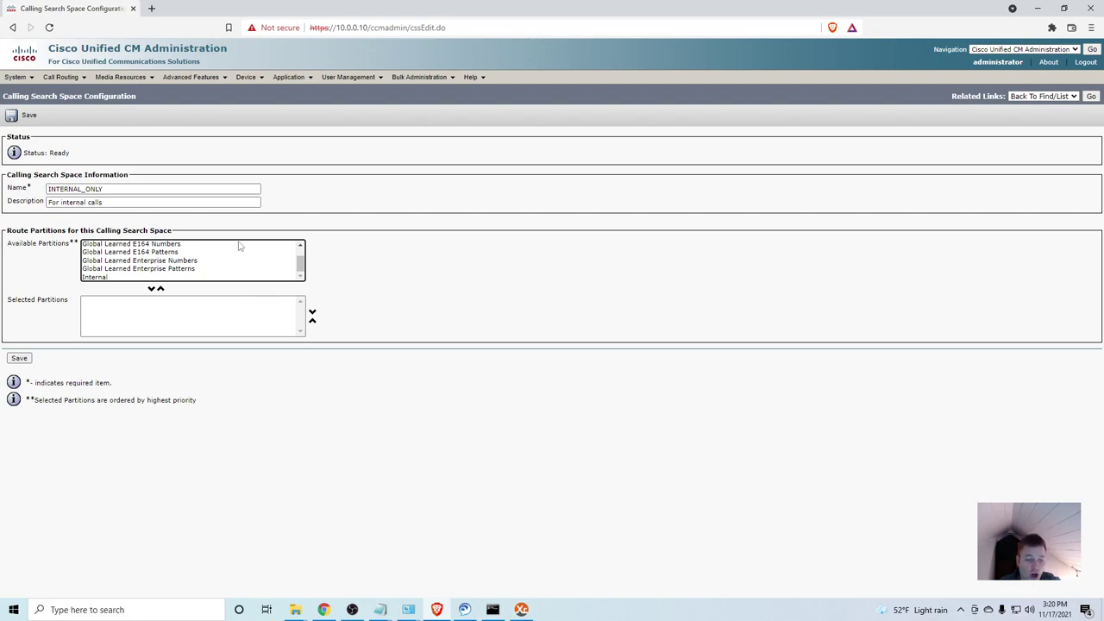
left_click(248, 277)
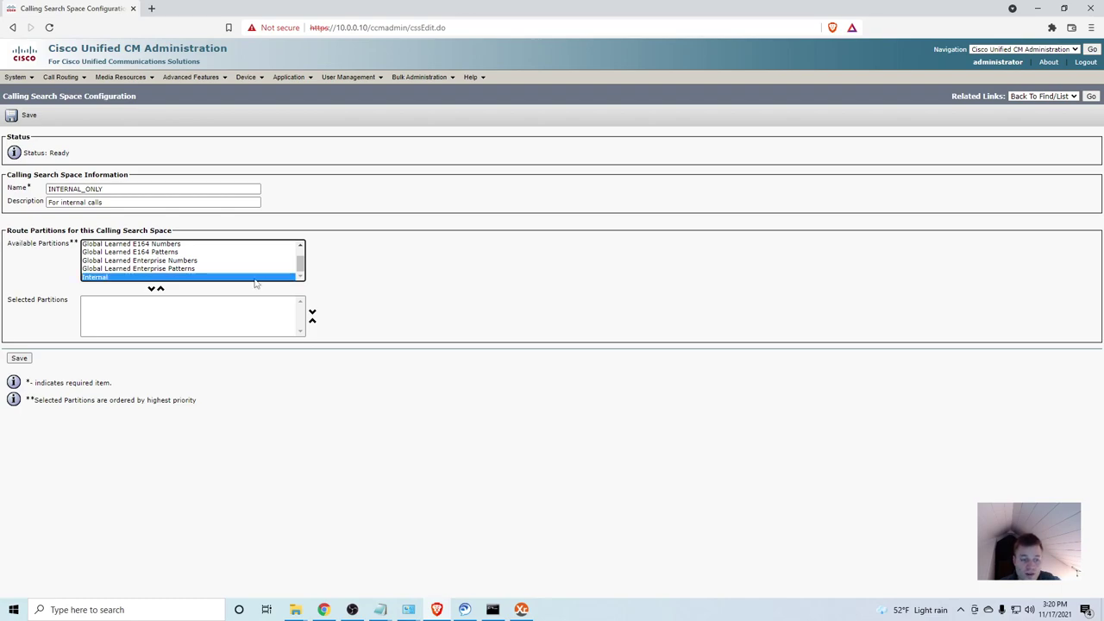
left_click(151, 289)
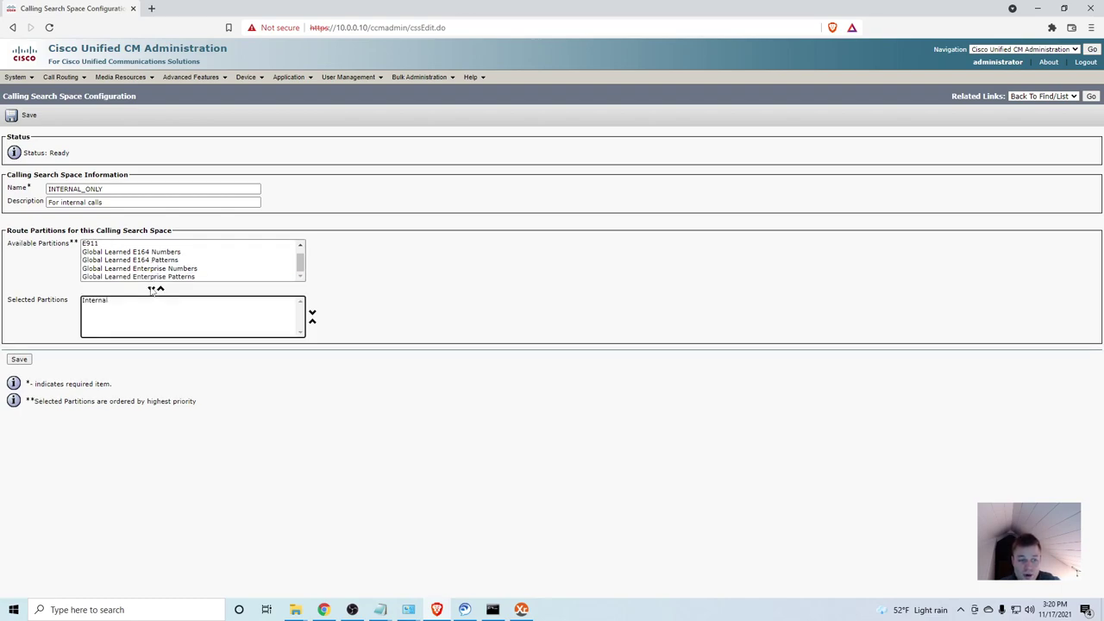
left_click(106, 302)
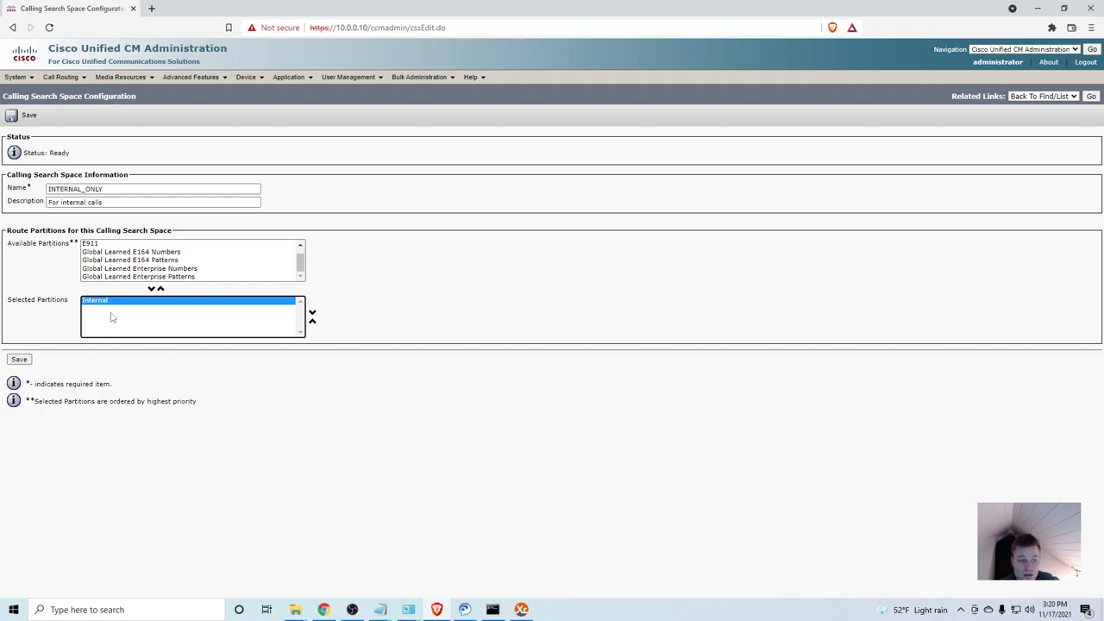
left_click(19, 360)
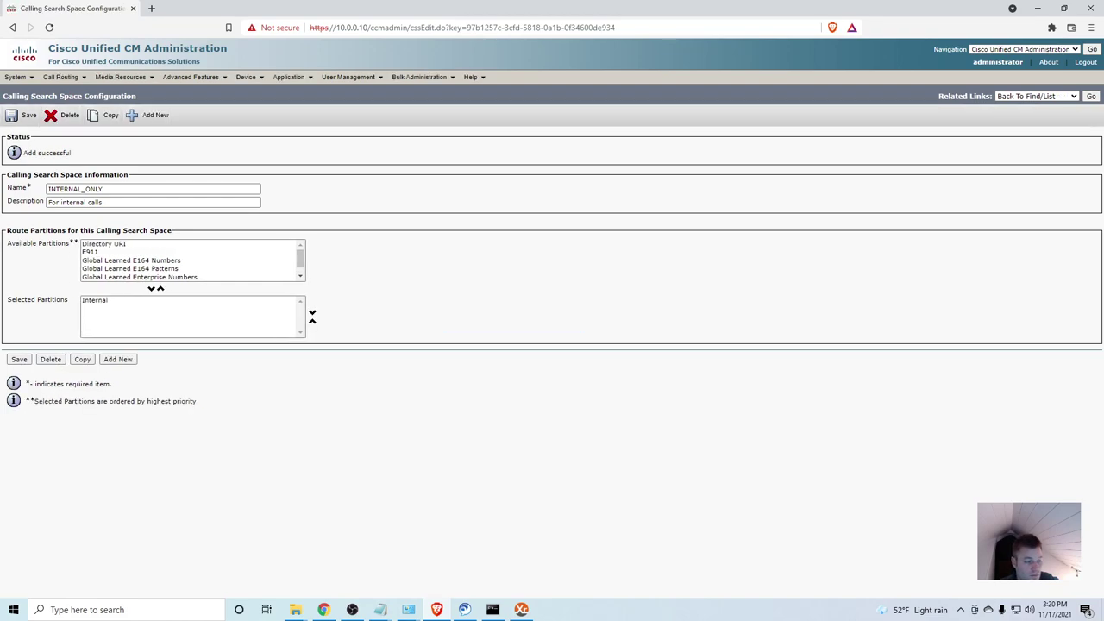
key("alt+Tab")
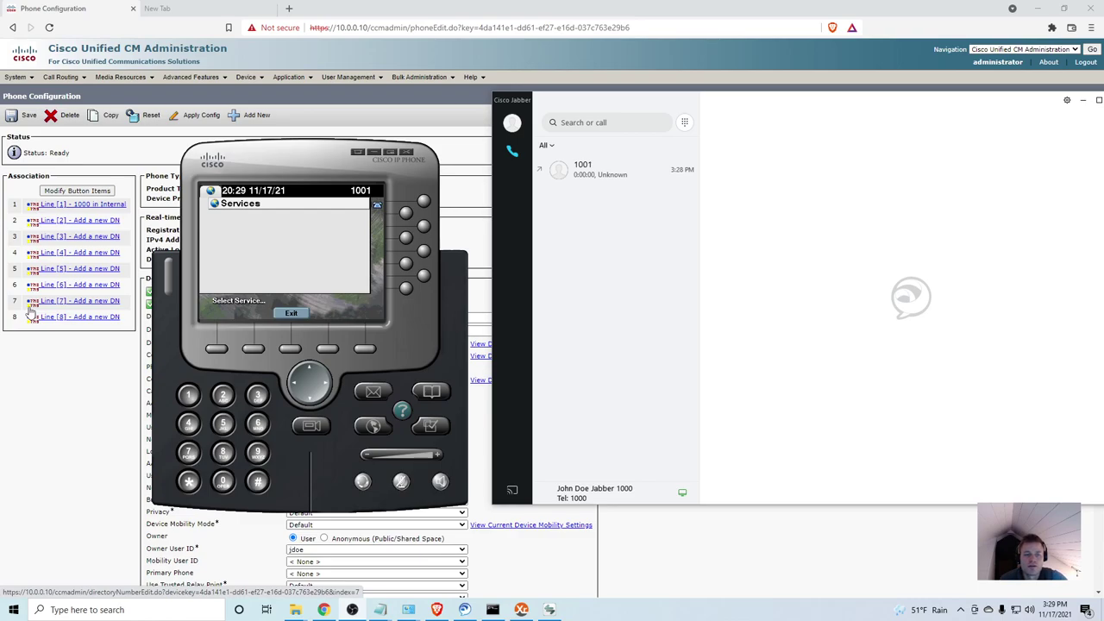
- Dial 1001 from Jabber line 1000, then end the call
left_click_drag(295, 154, 228, 104)
mouse_move(296, 86)
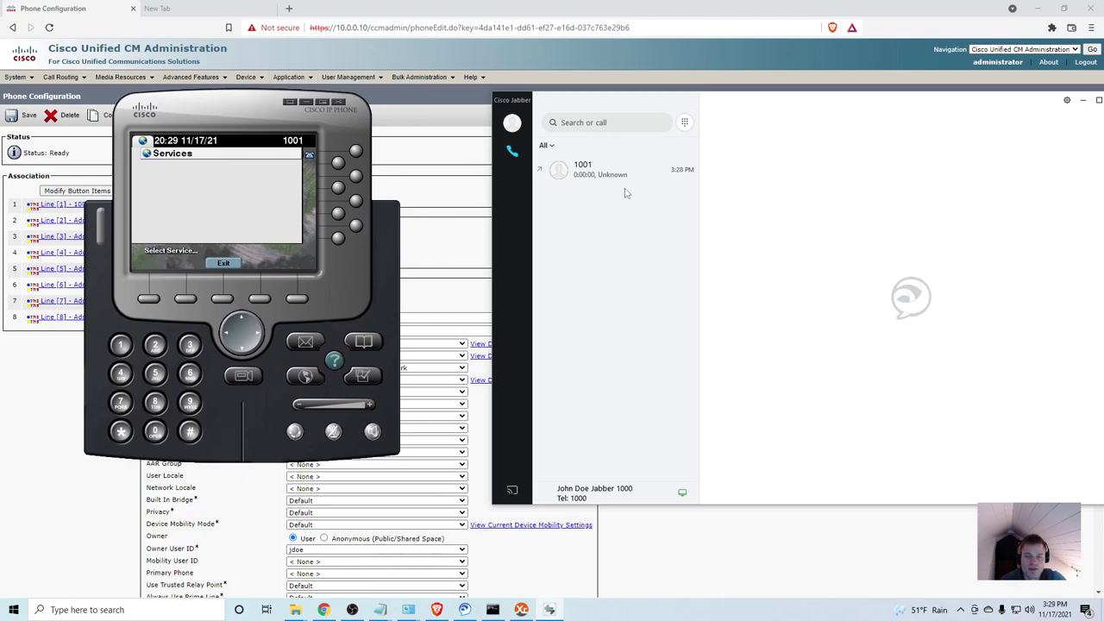
left_click(598, 121)
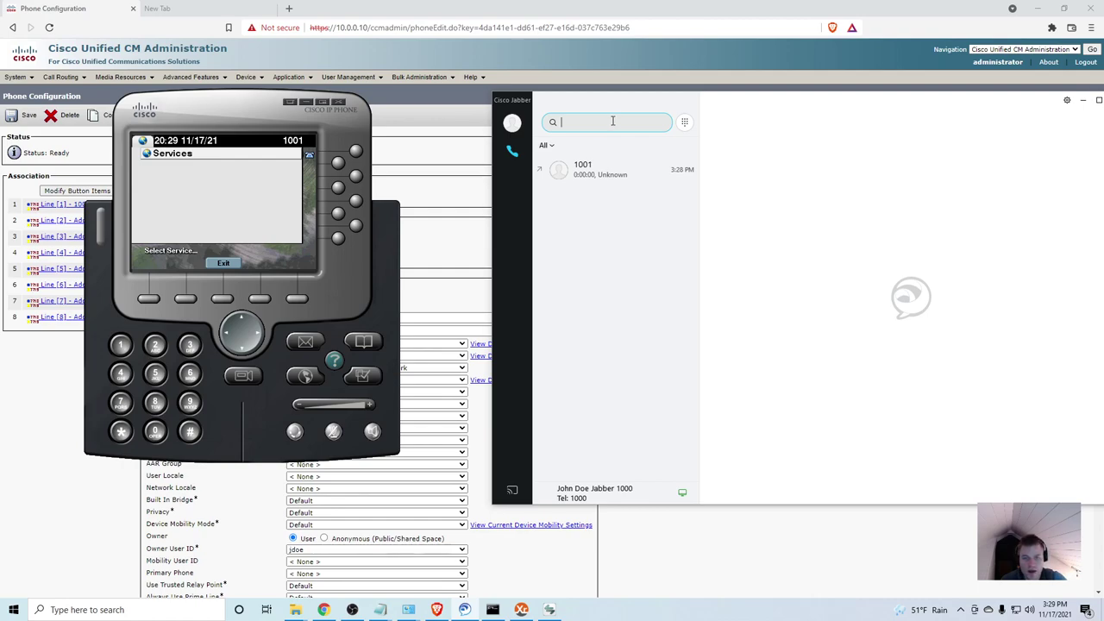
key("Down")
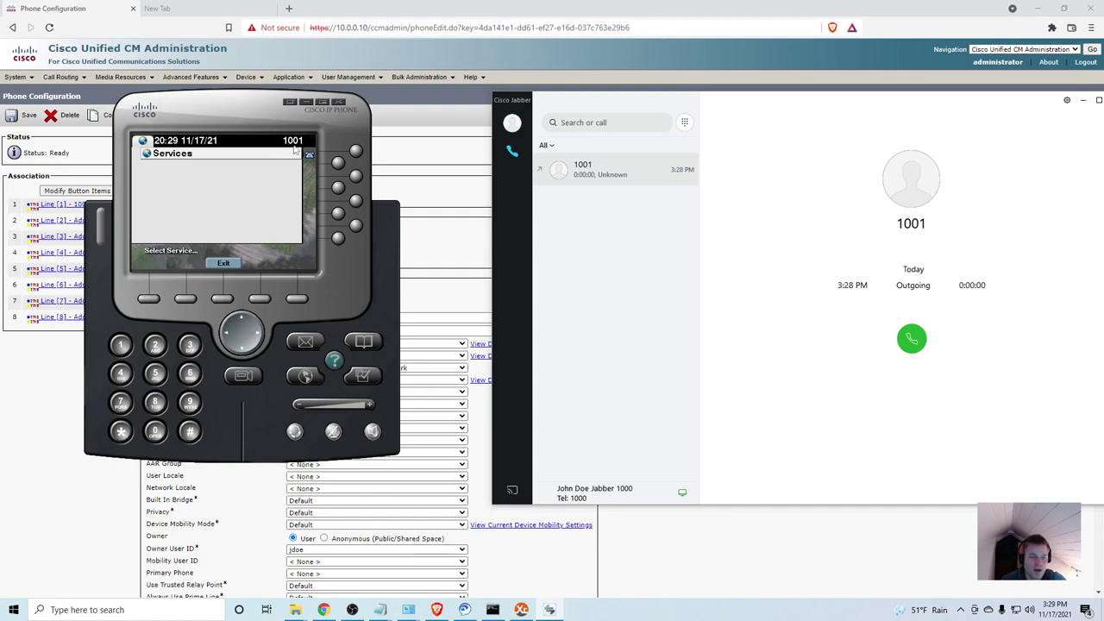
left_click(592, 121)
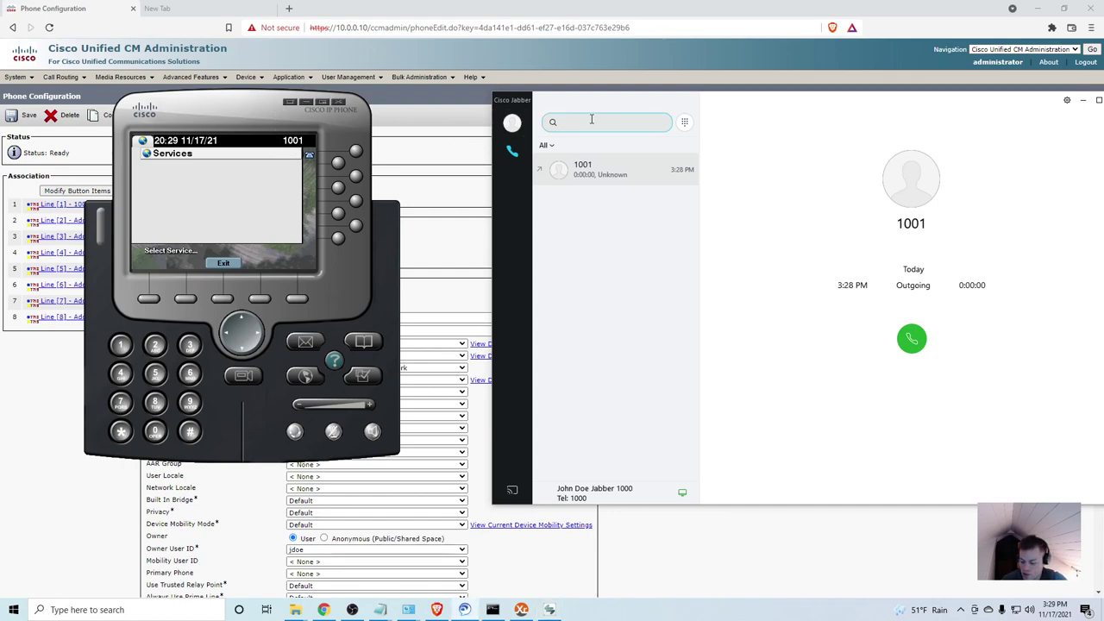
type("1001")
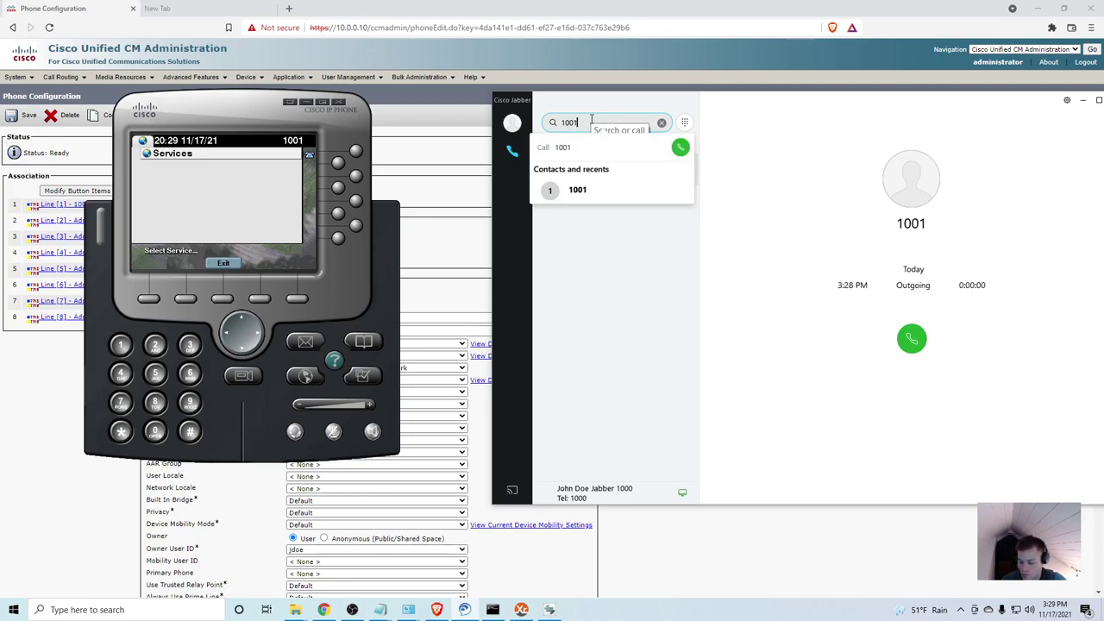
key("Escape")
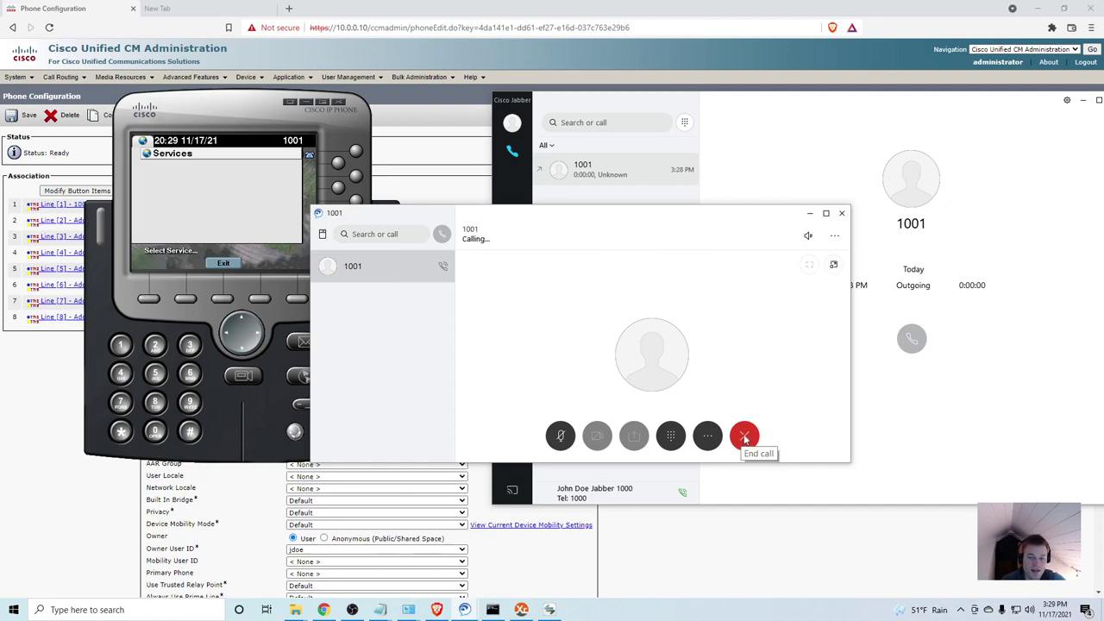
left_click(745, 437)
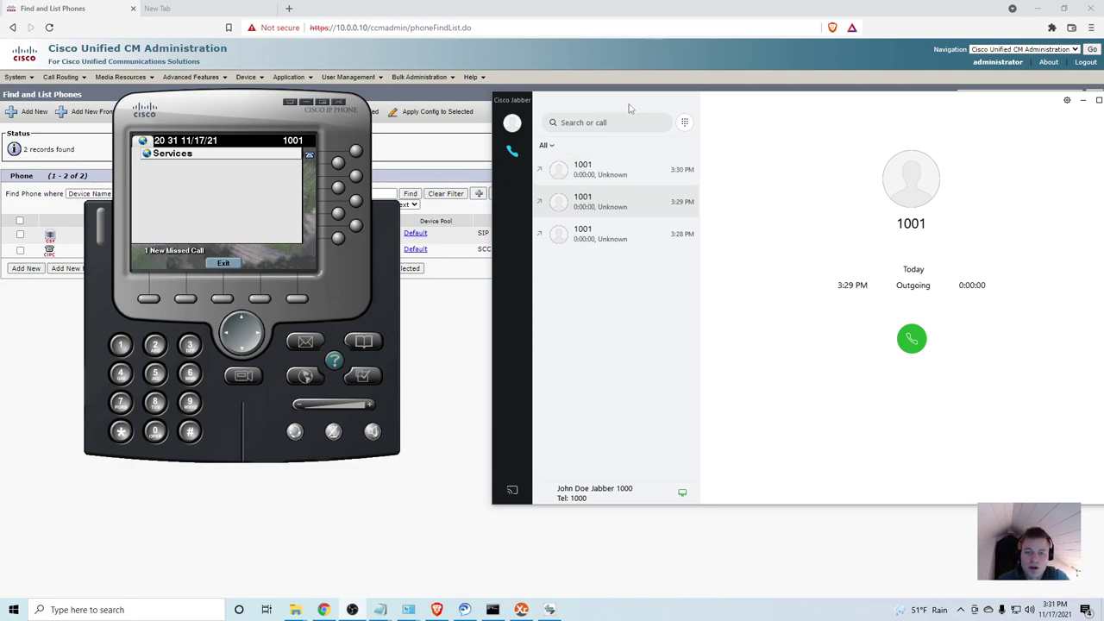
- Find all phones and open the CSFjdoe Jabber device configuration
left_click_drag(630, 104, 583, 116)
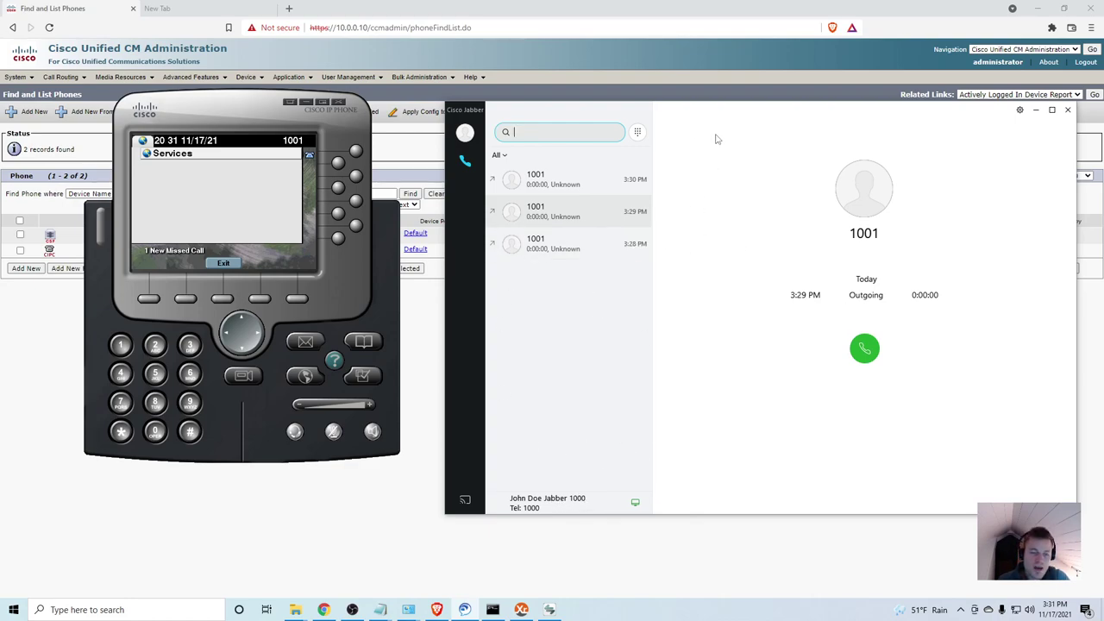
left_click(414, 308)
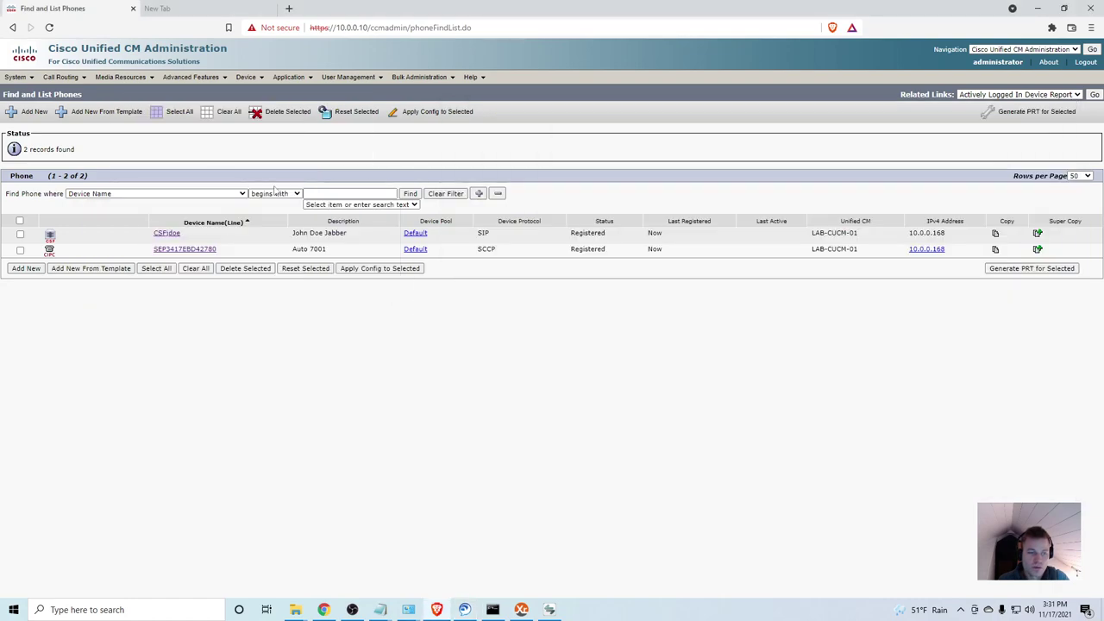
left_click(415, 204)
left_click(409, 193)
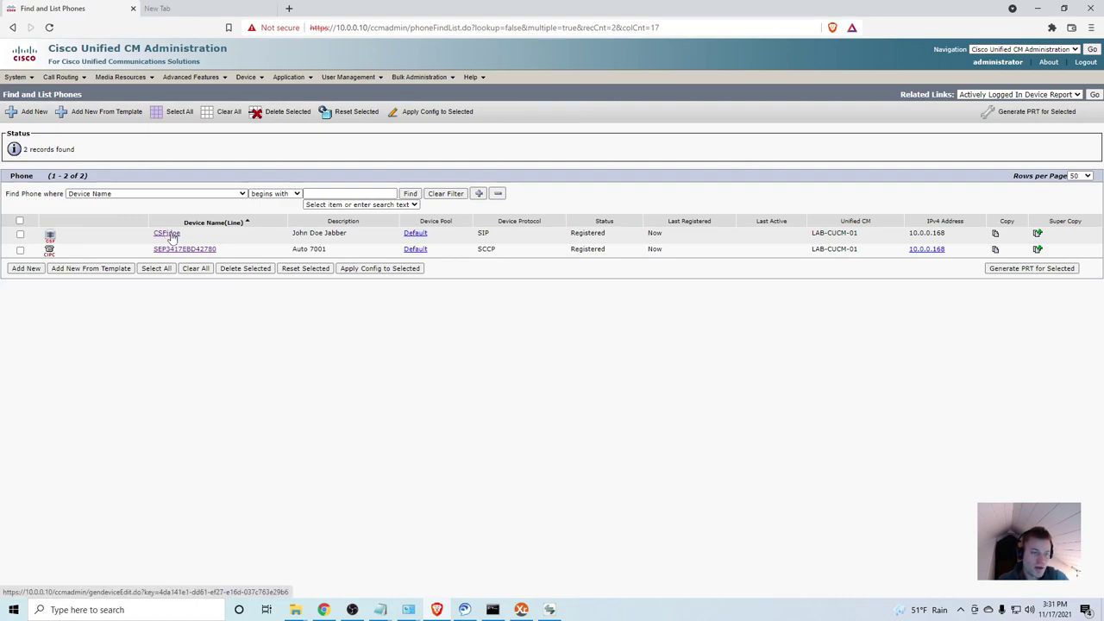
left_click(168, 234)
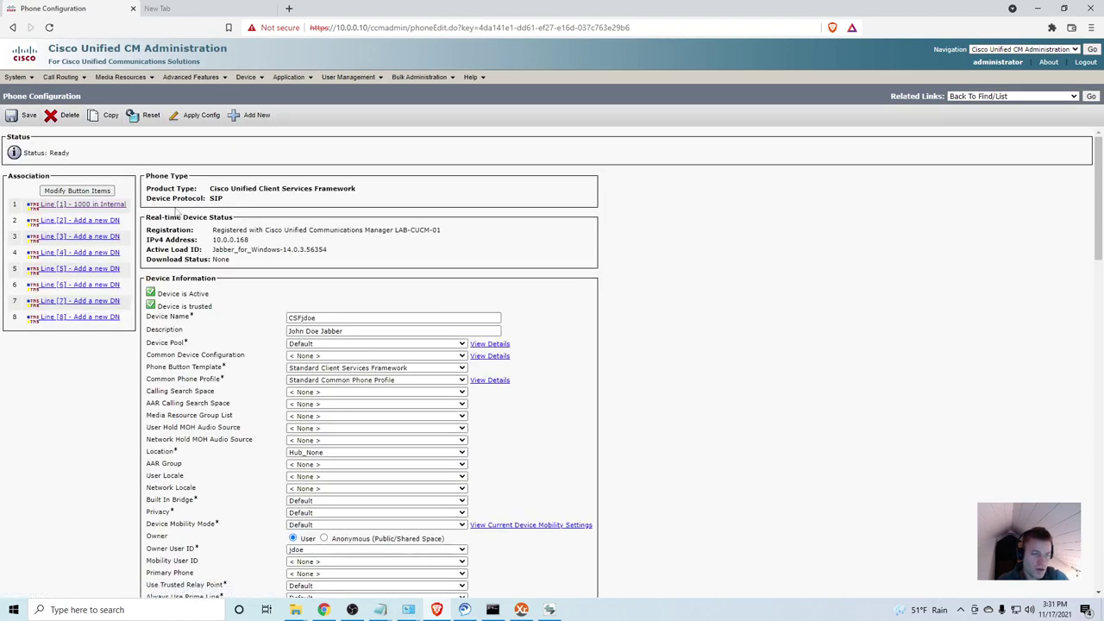
- Set line 1000's calling search space to INTERNAL_ONLY, save, and apply the config
left_click(119, 205)
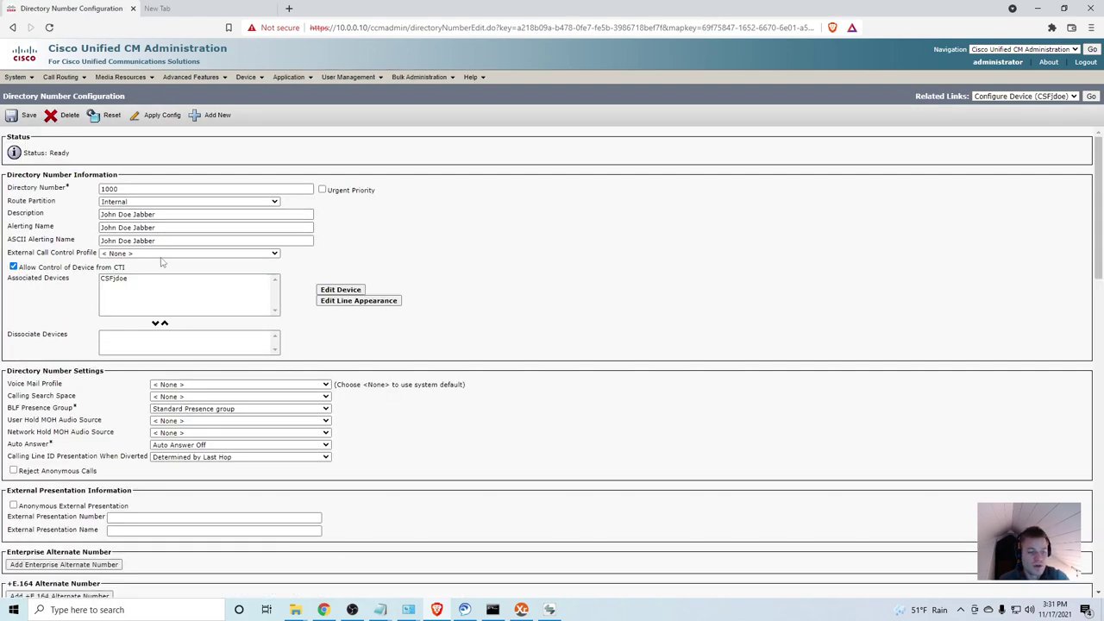
left_click(244, 397)
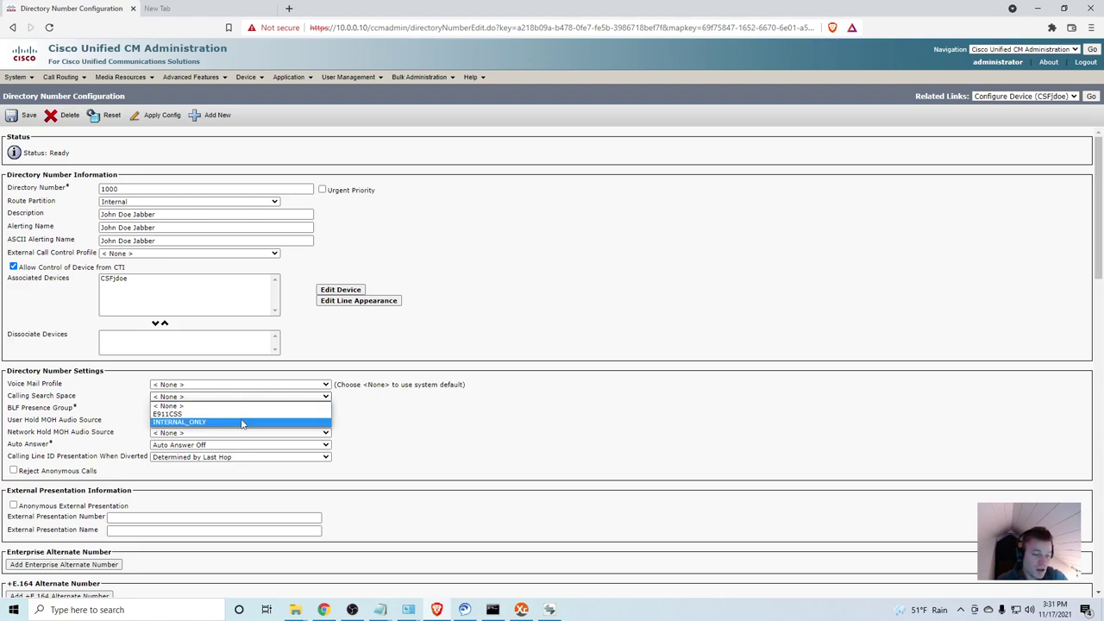
left_click(242, 423)
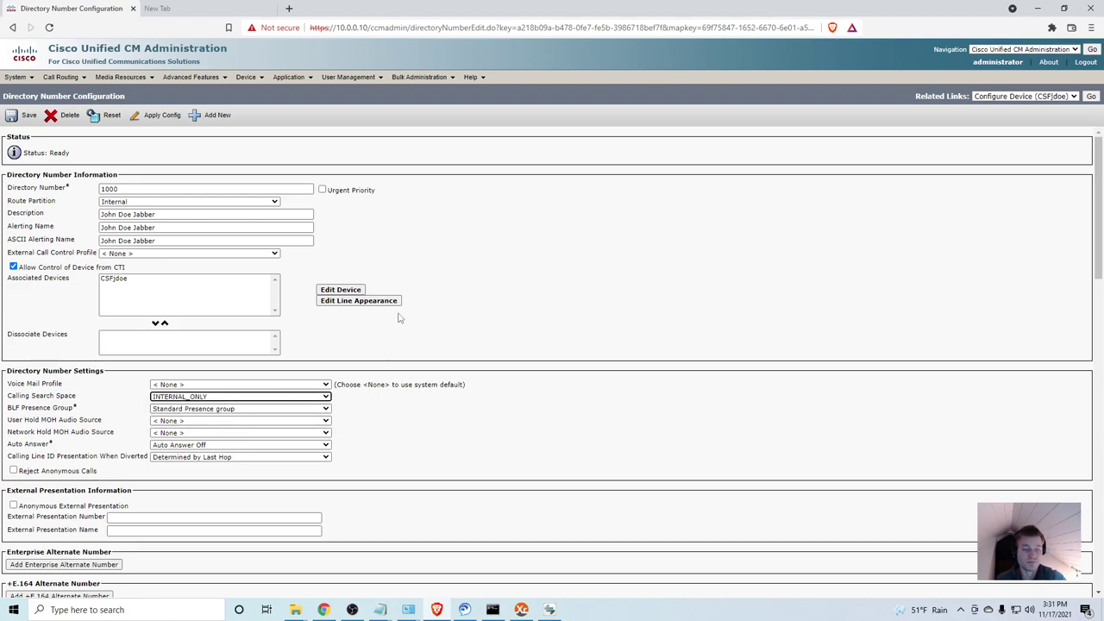
left_click(491, 314)
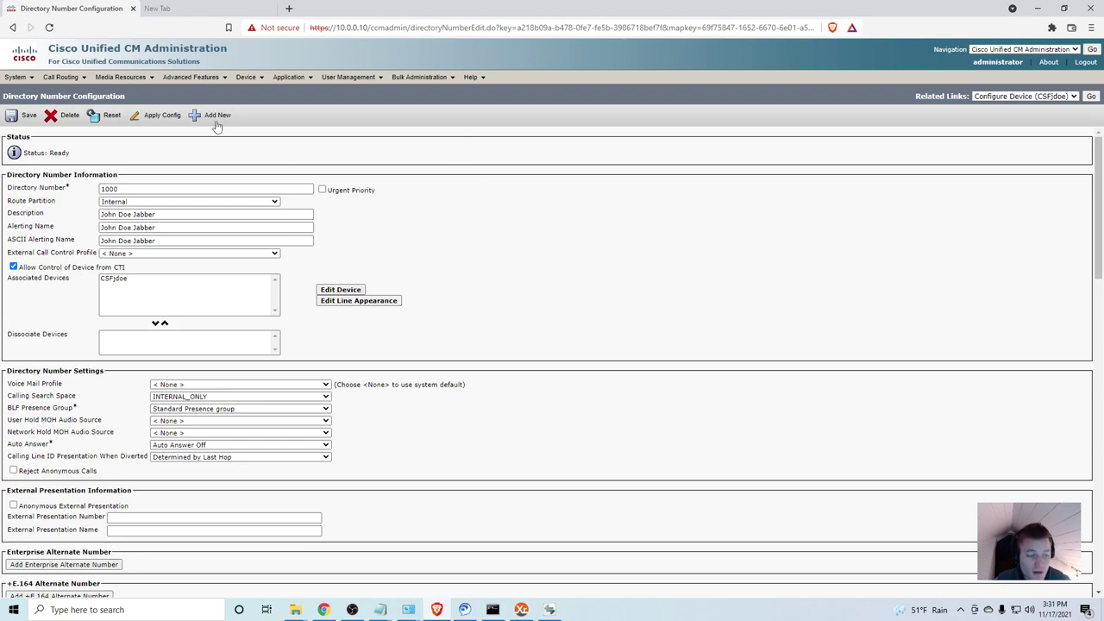
left_click(23, 115)
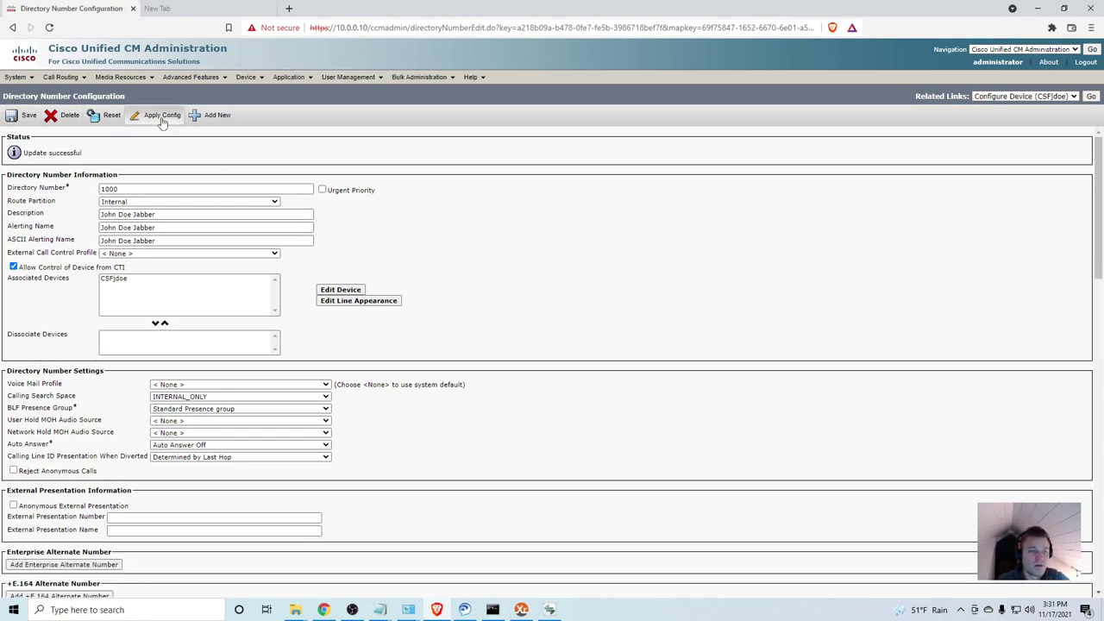
left_click(162, 117)
left_click(194, 299)
- Call 1001 from Jabber, answer and end it on the IP phone, then return to Notepad
left_click(464, 610)
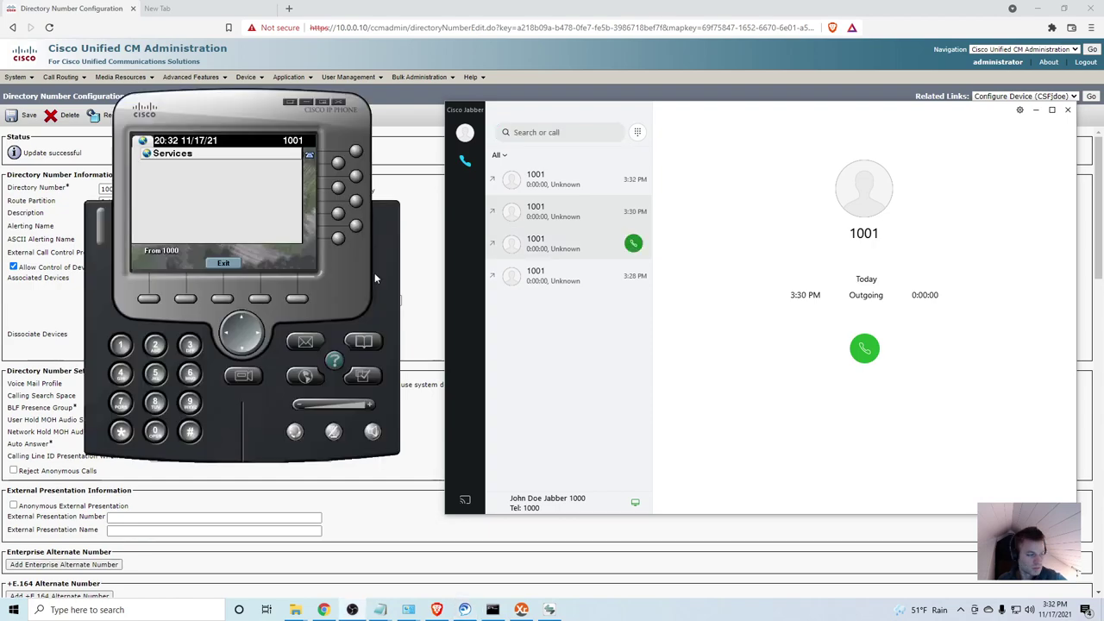
left_click(633, 211)
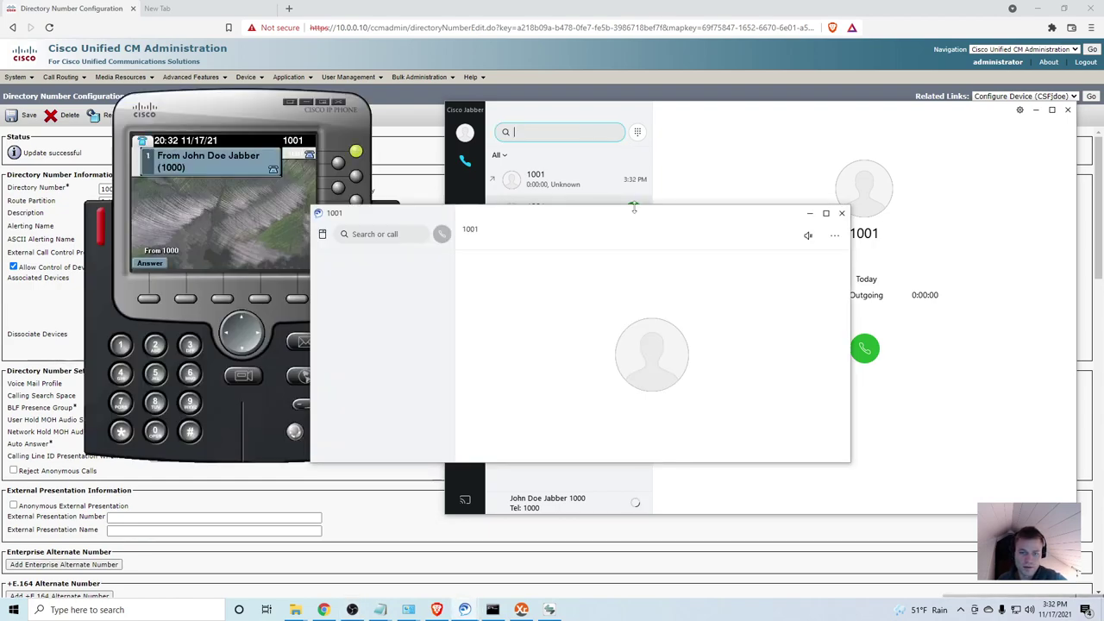
left_click_drag(537, 224, 635, 220)
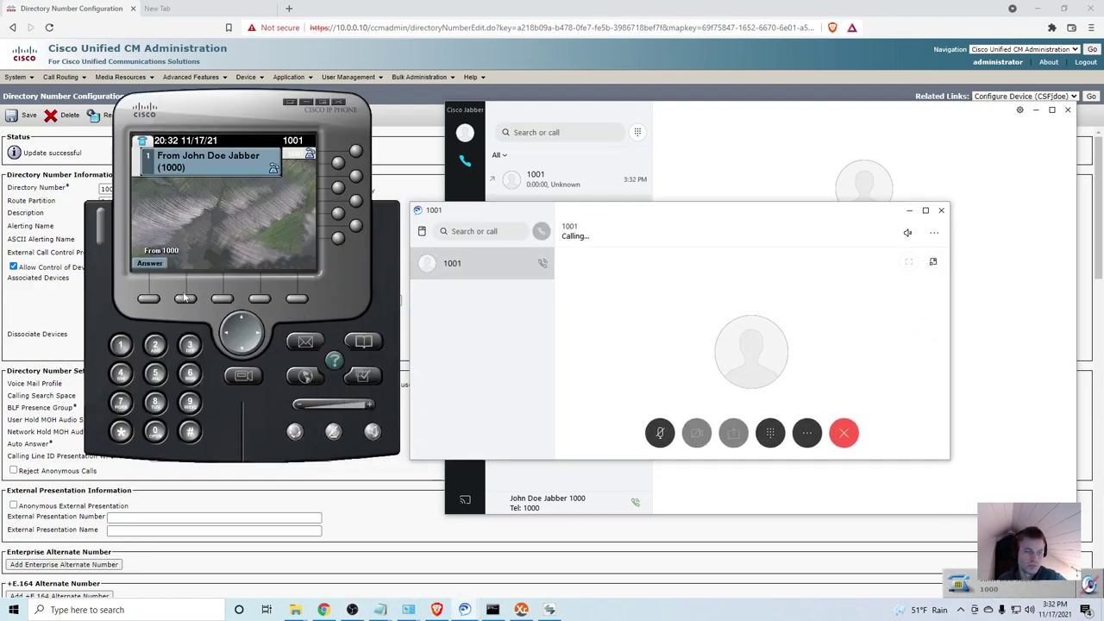
left_click(148, 298)
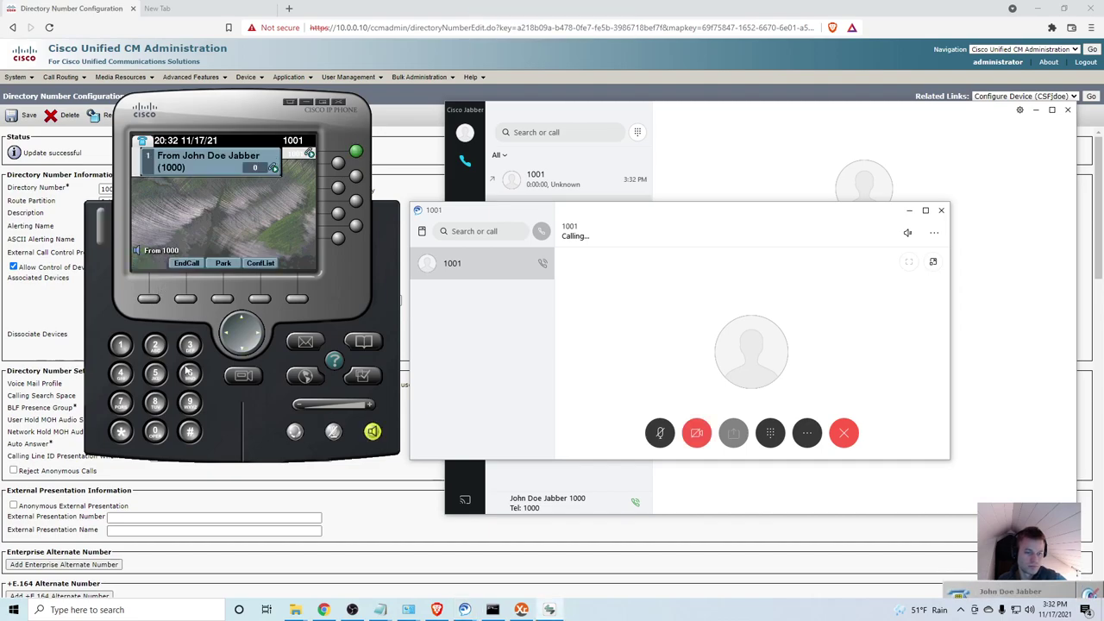
left_click(185, 299)
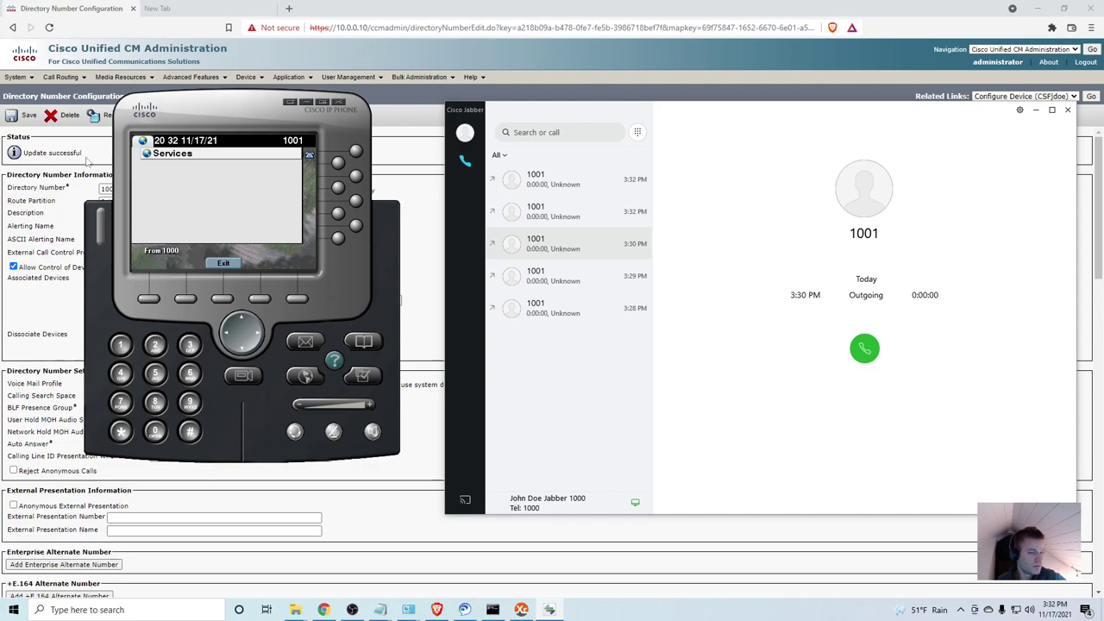
left_click(380, 610)
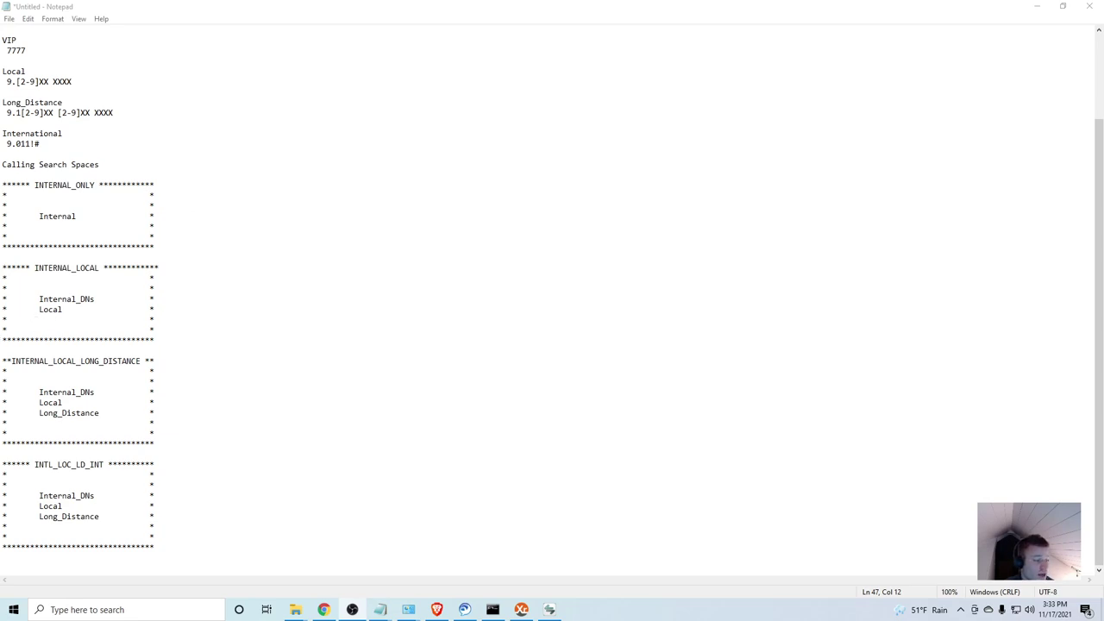
- From Call Routing > Class of Control > Partition, add and save a partition named VIP
key("alt+Tab")
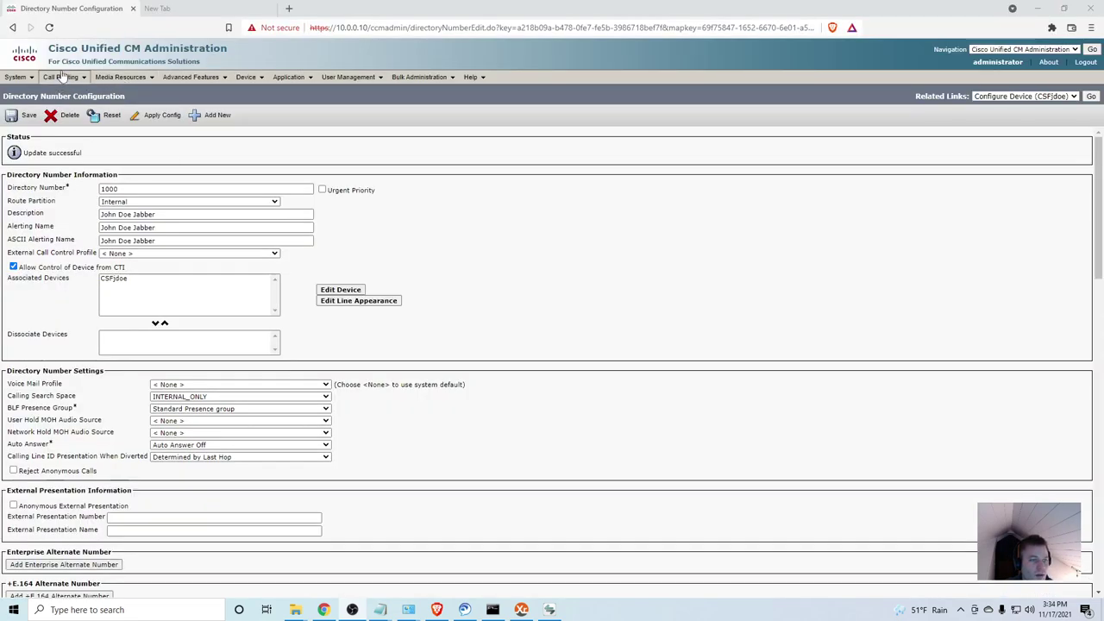
mouse_move(62, 76)
mouse_move(129, 155)
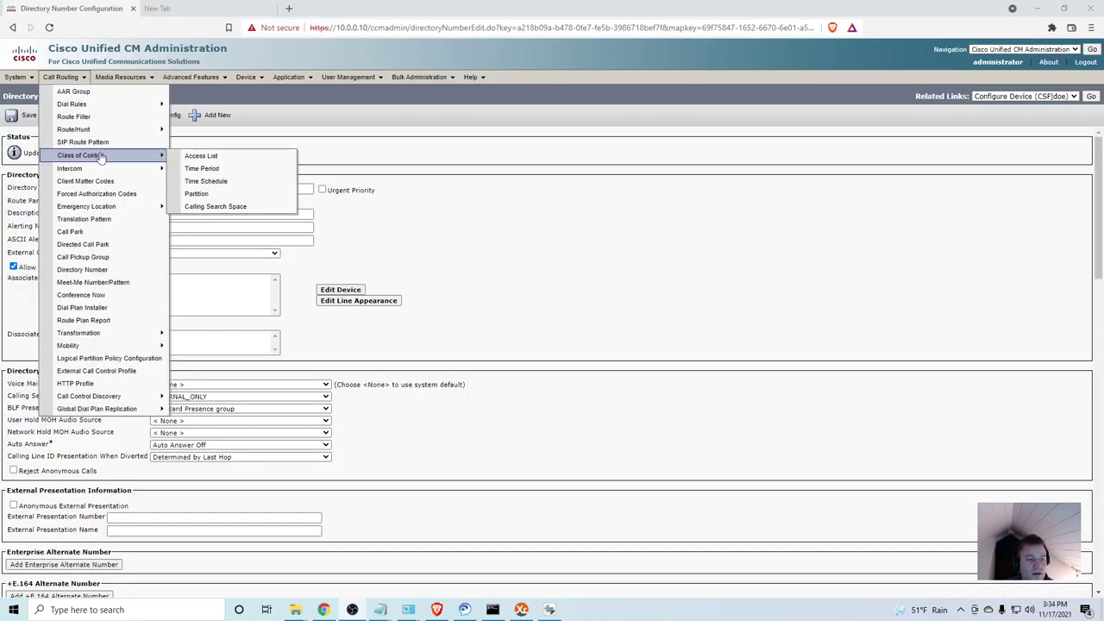
left_click(198, 194)
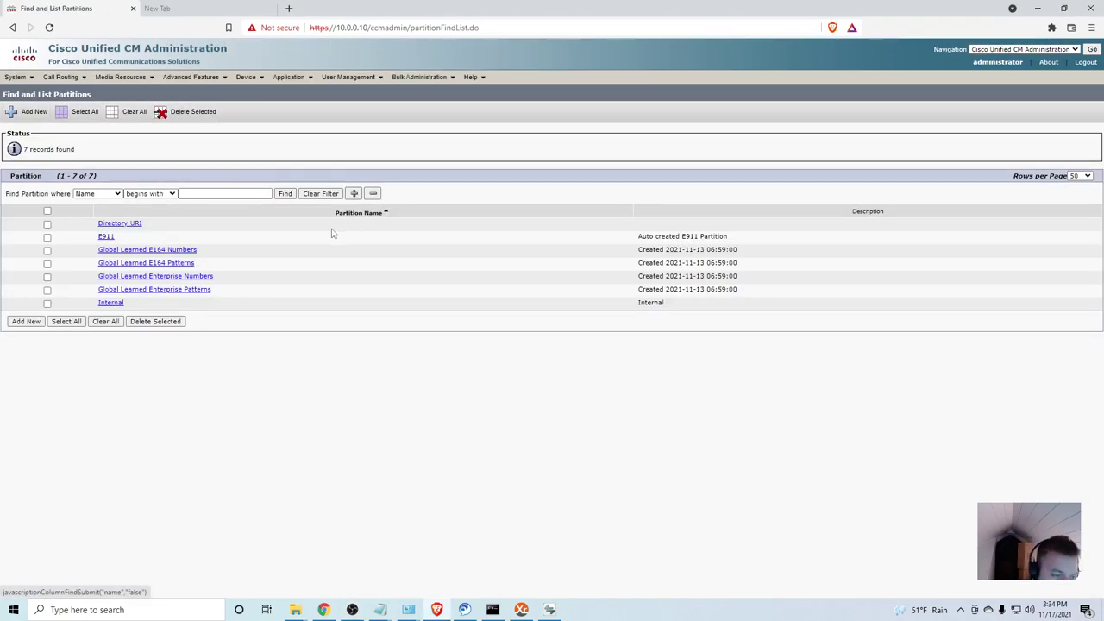
left_click(26, 321)
left_click(207, 267)
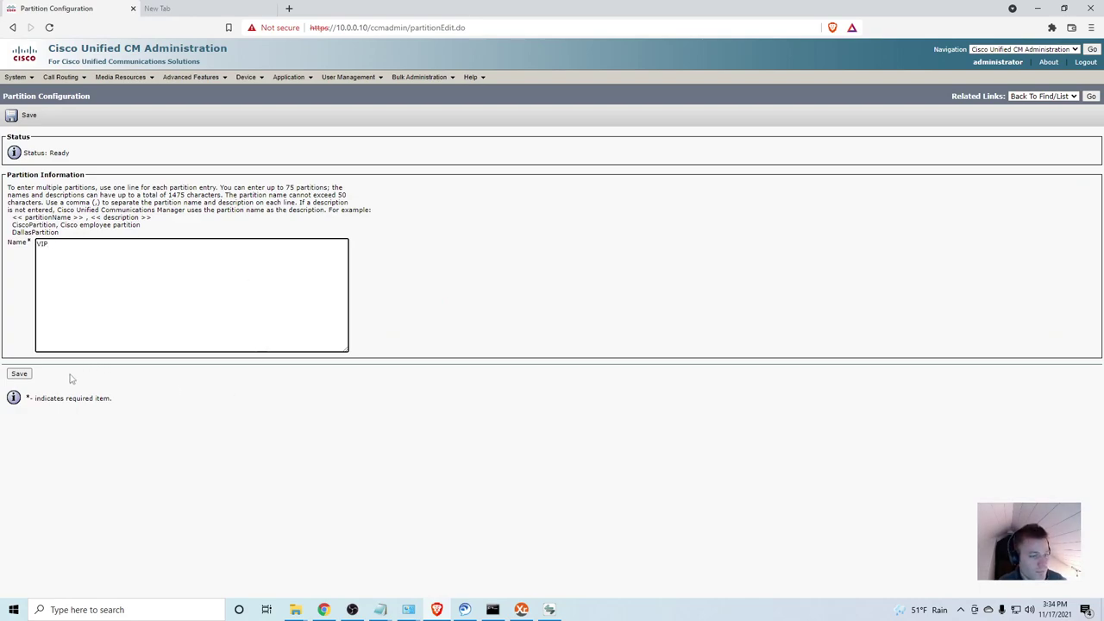
left_click(19, 374)
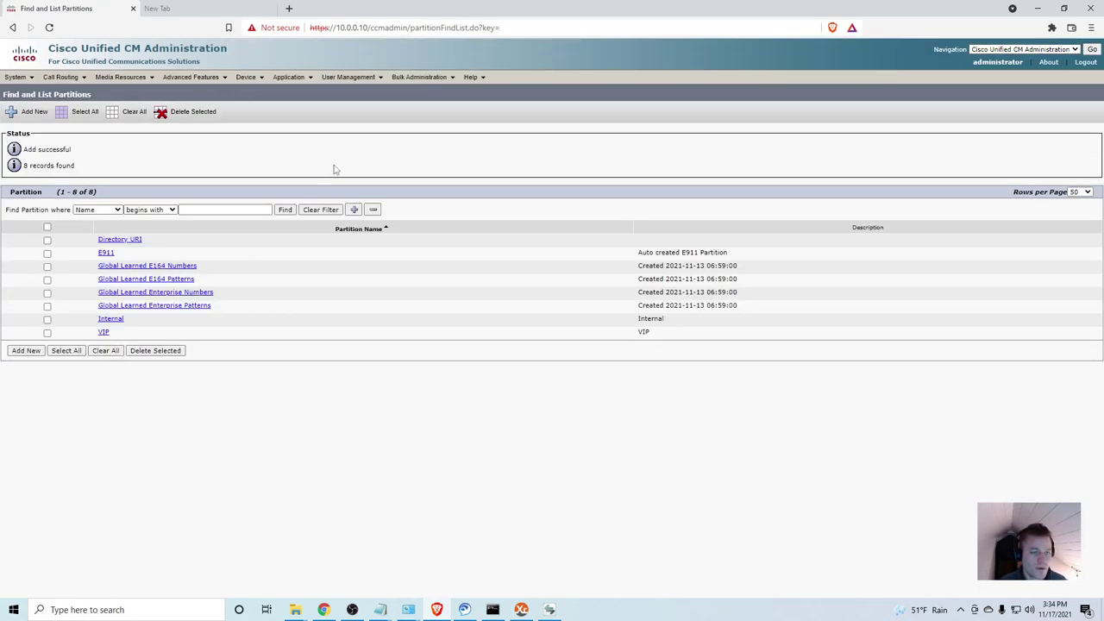
- Open phone SEP3417EBD42780's configuration and start adding a new number on line 2
mouse_move(257, 78)
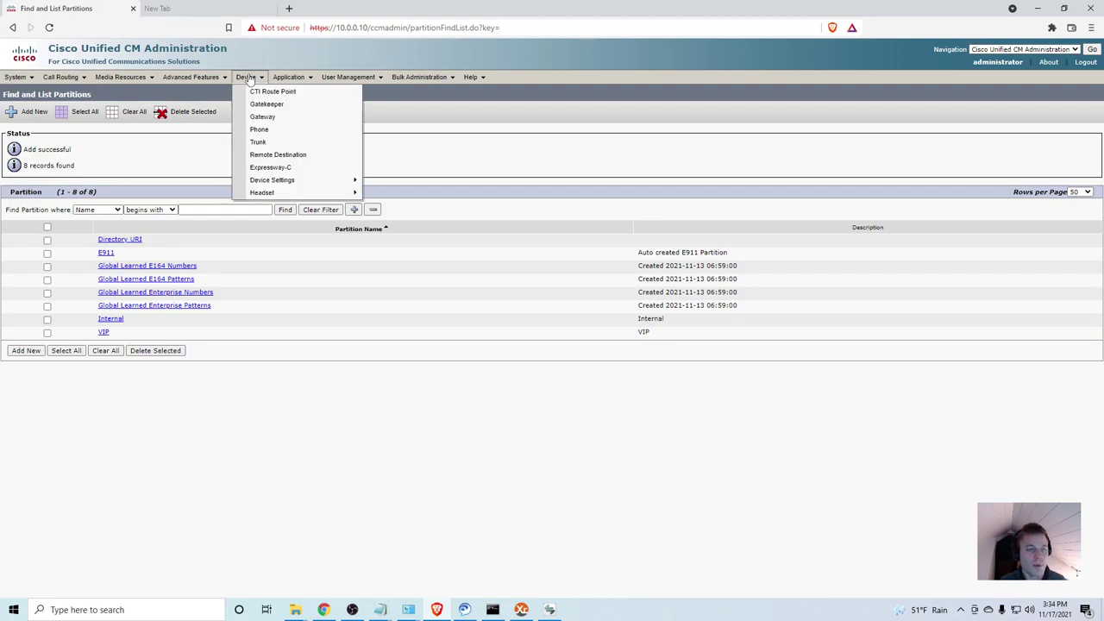
left_click(285, 129)
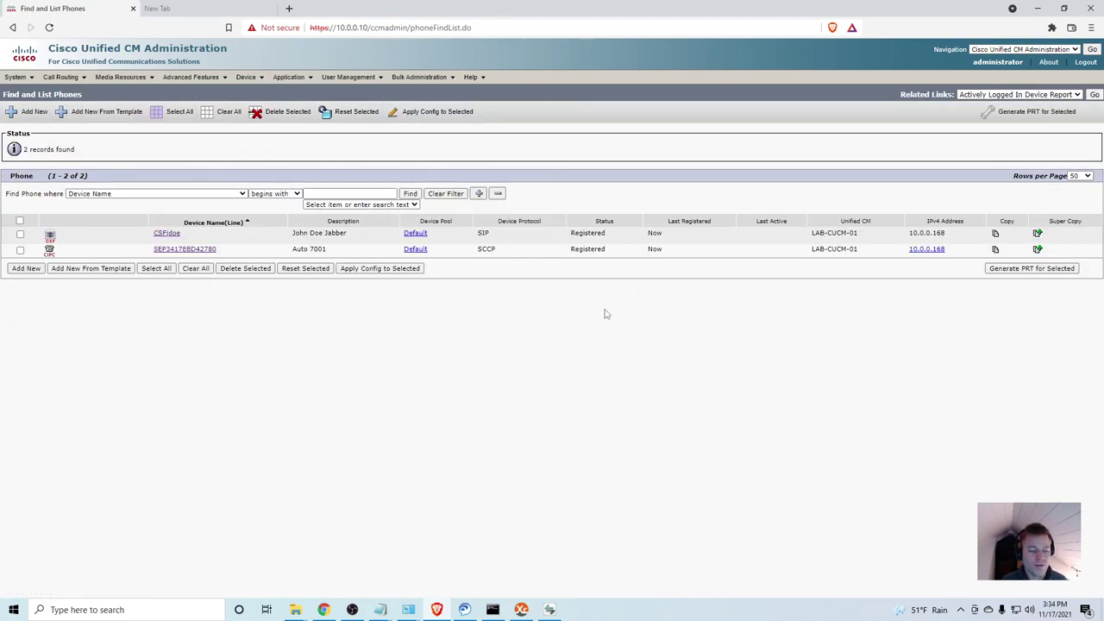
left_click(196, 251)
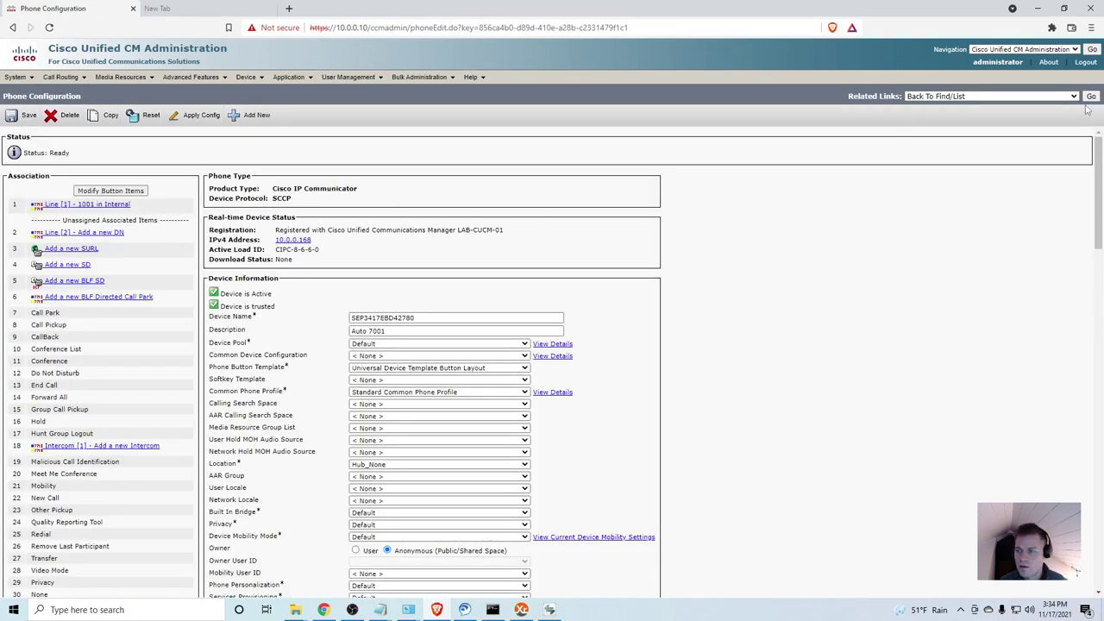
left_click(113, 234)
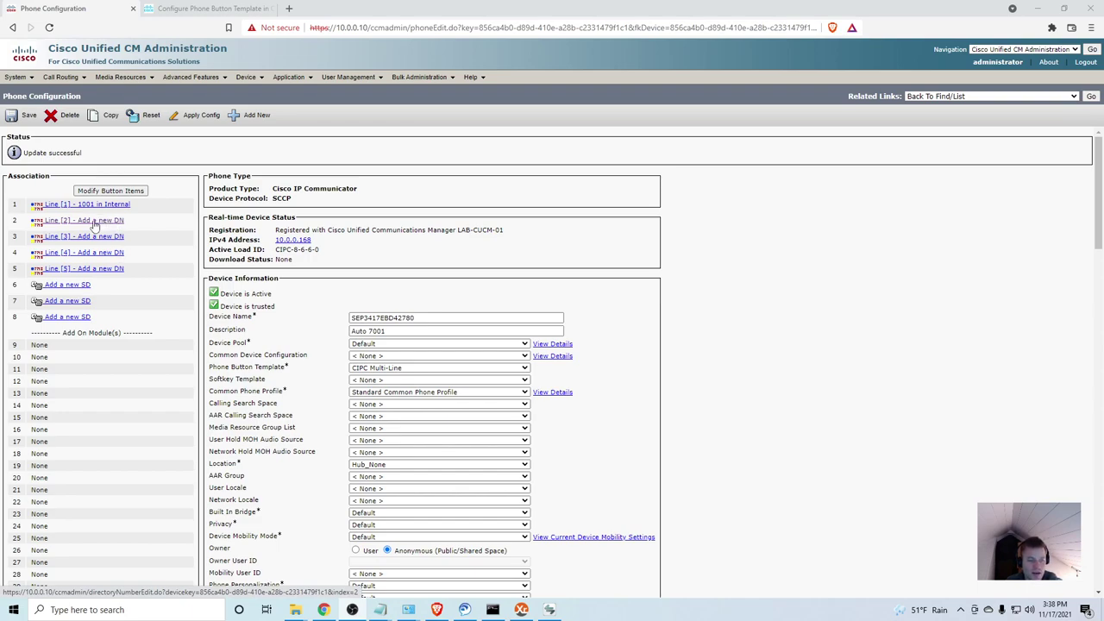
- Add directory number 7777 on line 2 in the VIP route partition
left_click(95, 222)
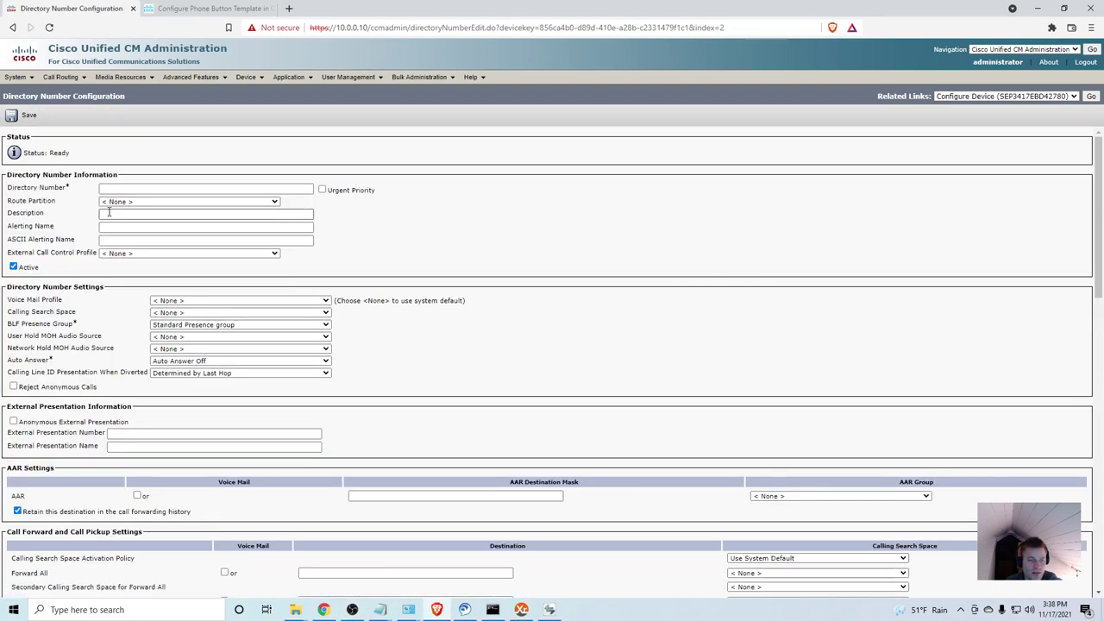
left_click(113, 201)
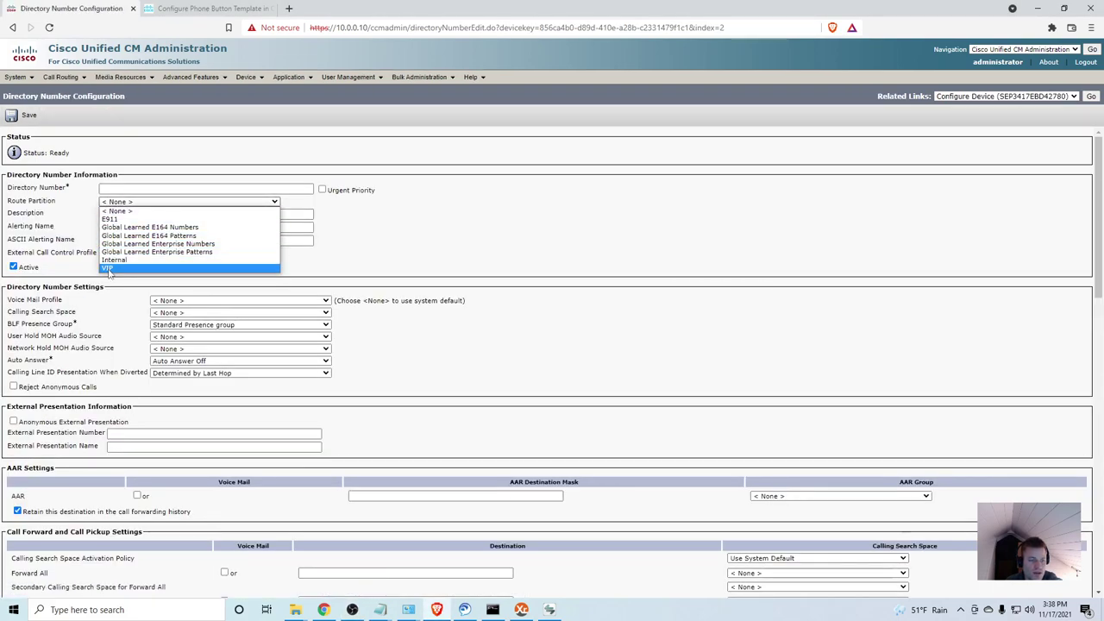
left_click(107, 269)
left_click(133, 188)
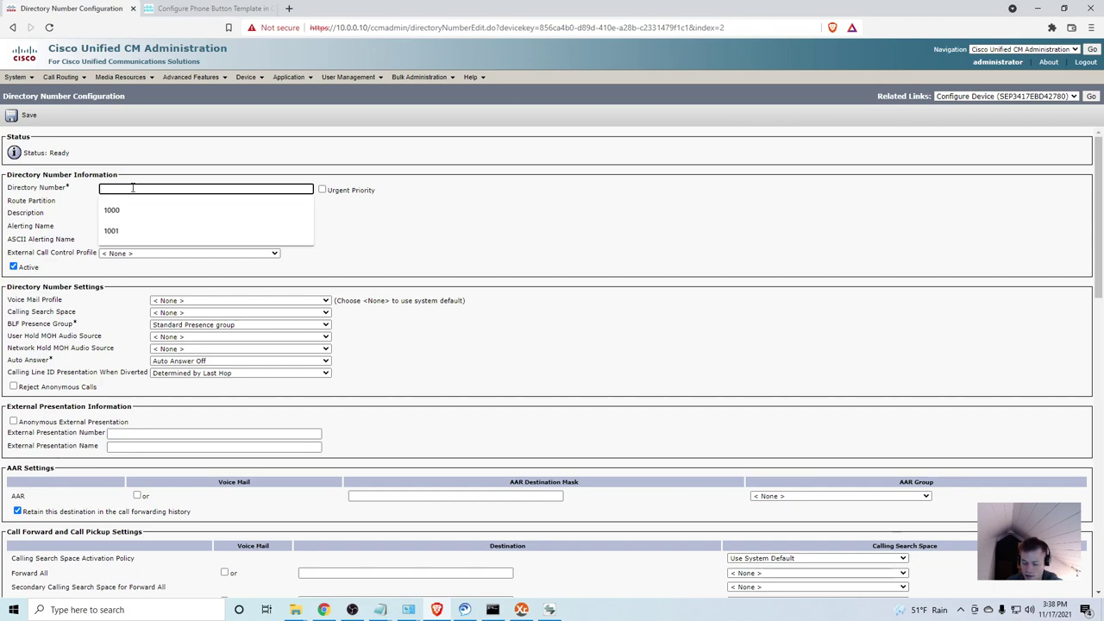
type("7777")
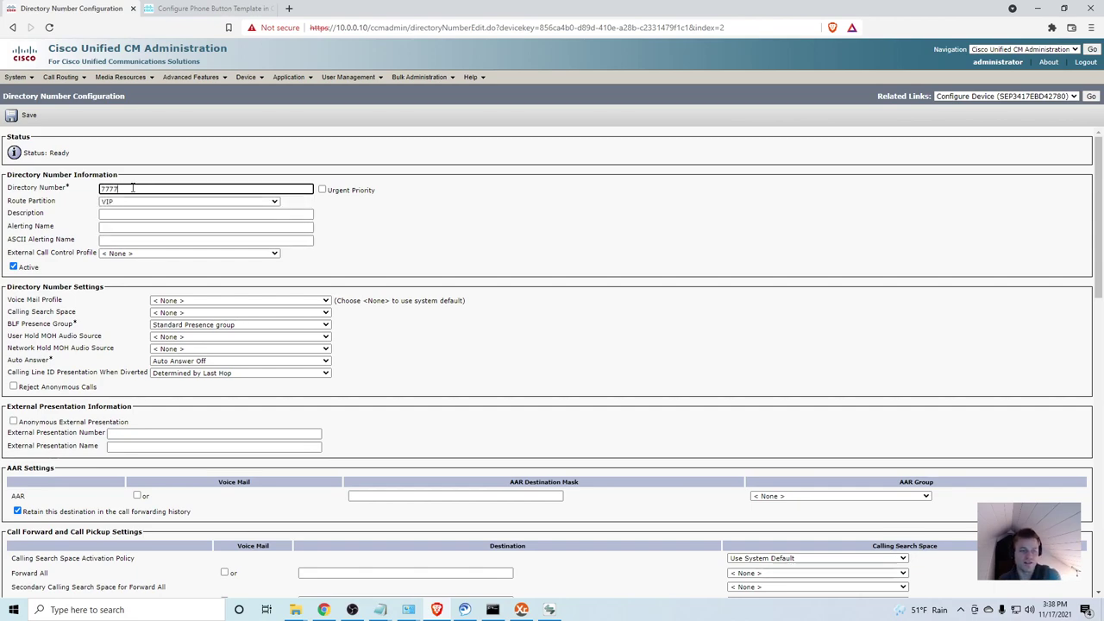
left_click(238, 214)
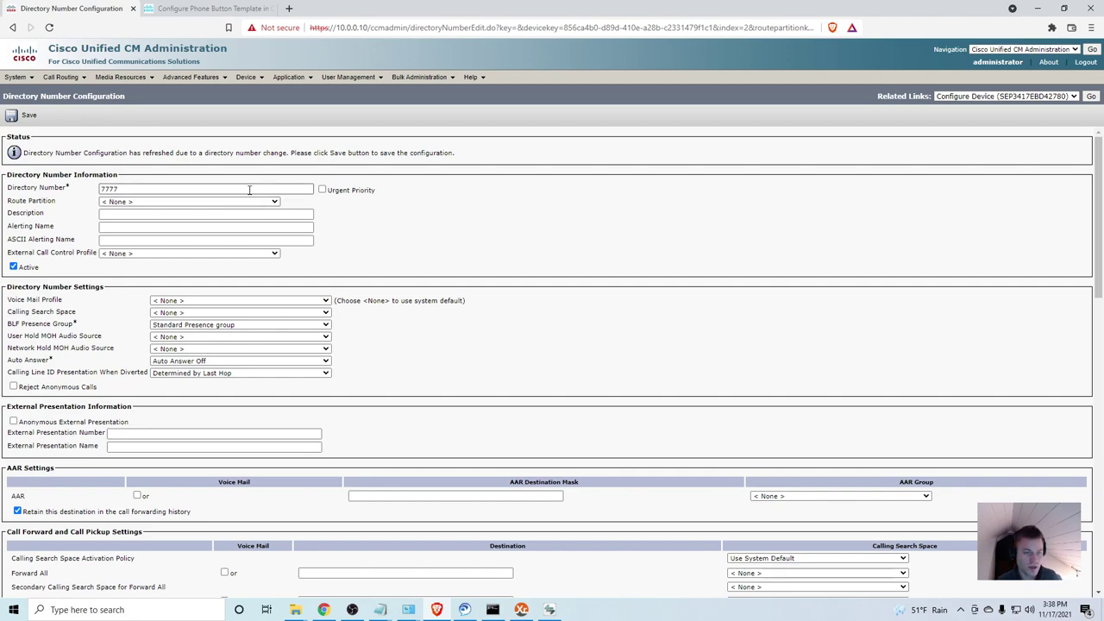
left_click(220, 202)
left_click(204, 268)
left_click(172, 214)
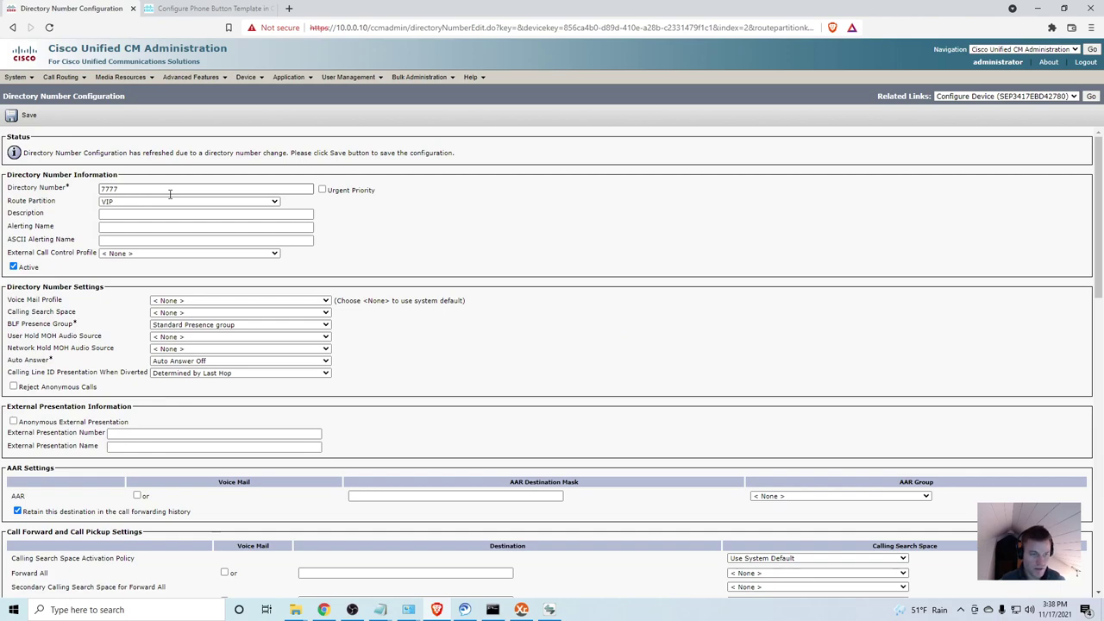
- Fill the description, alerting name and ASCII alerting name with 'VIP 7777'
left_click(185, 213)
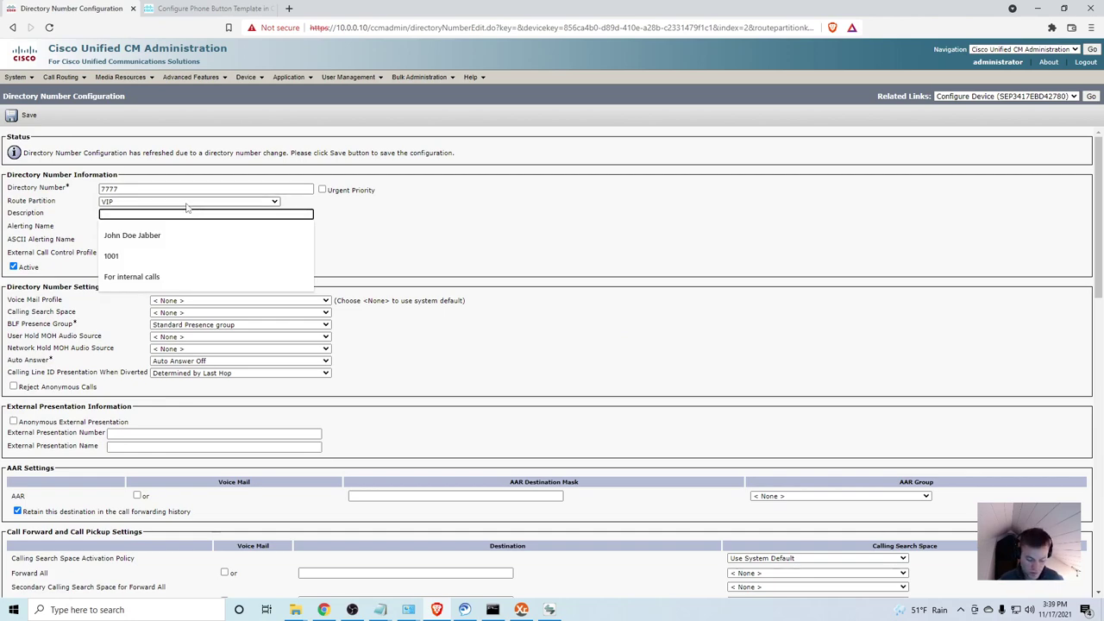
type("VIP 7777")
key("ctrl+a")
key("ctrl+c")
key("Tab")
key("ctrl+v")
key("Tab")
key("ctrl+v")
key("ctrl+v")
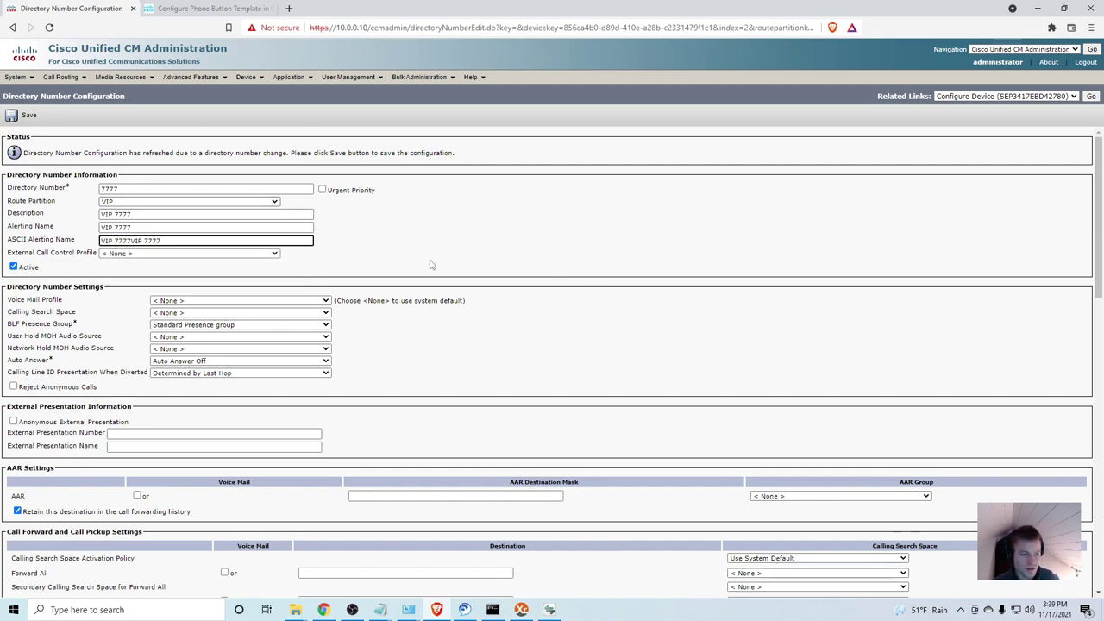
left_click_drag(161, 241, 131, 241)
key("BackSpace")
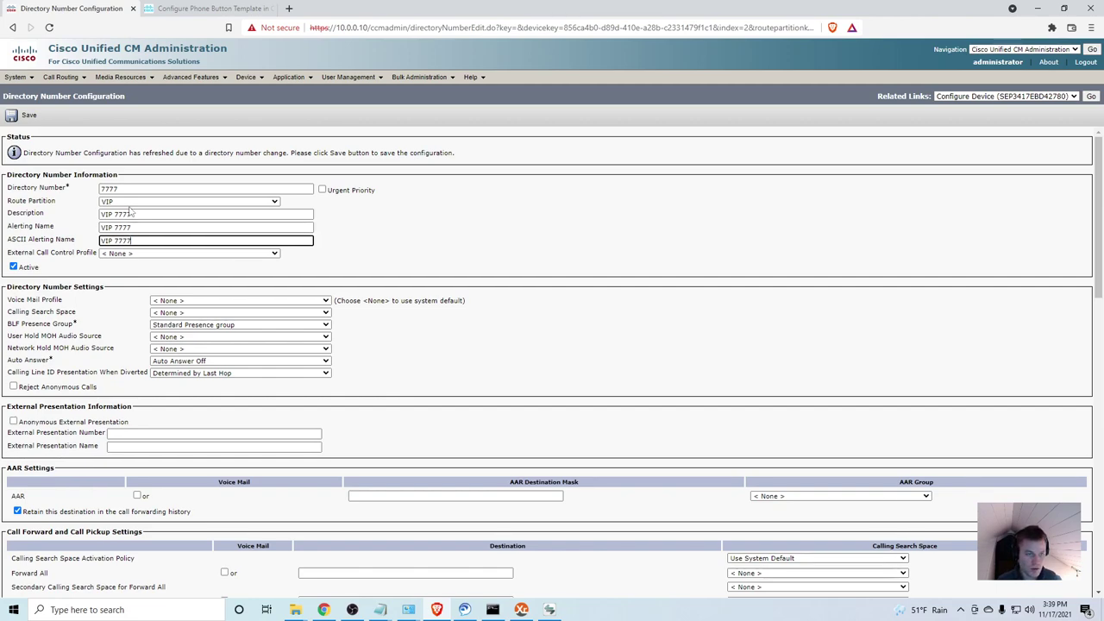
- Assign the INTERNAL_ONLY calling search space and show caller name and dialed number on forwarded calls
left_click(211, 312)
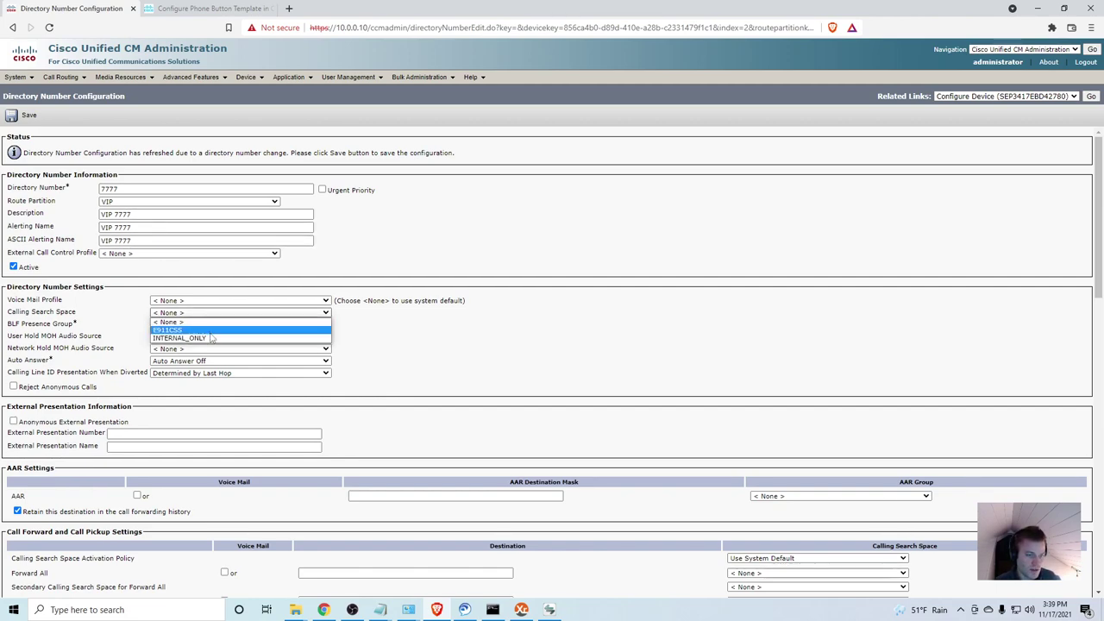
left_click(210, 337)
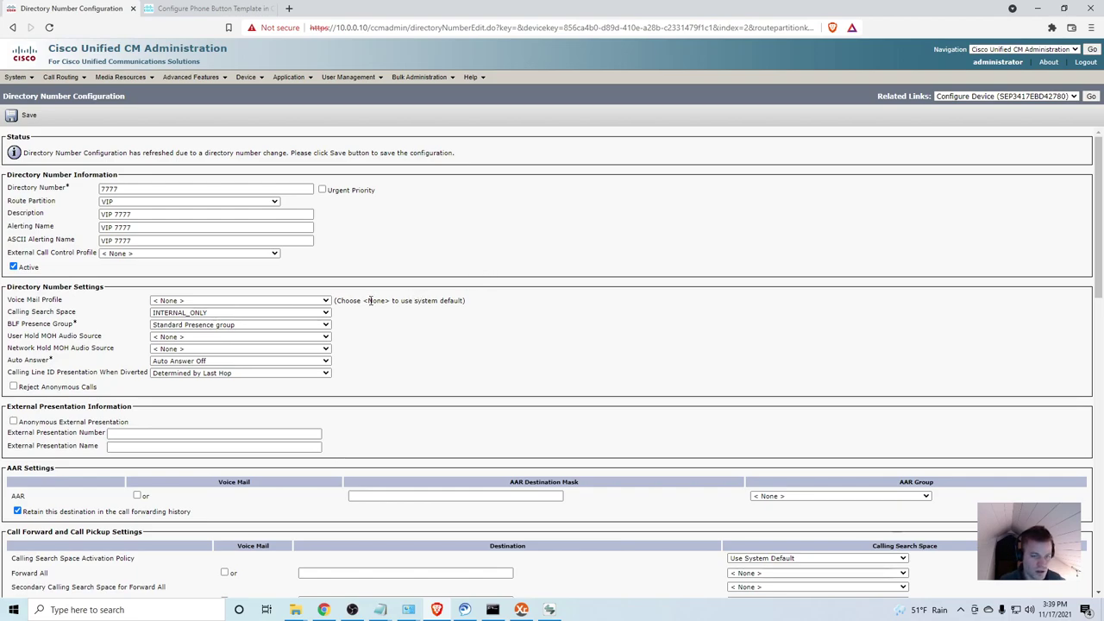
scroll(502, 277, "down", 15)
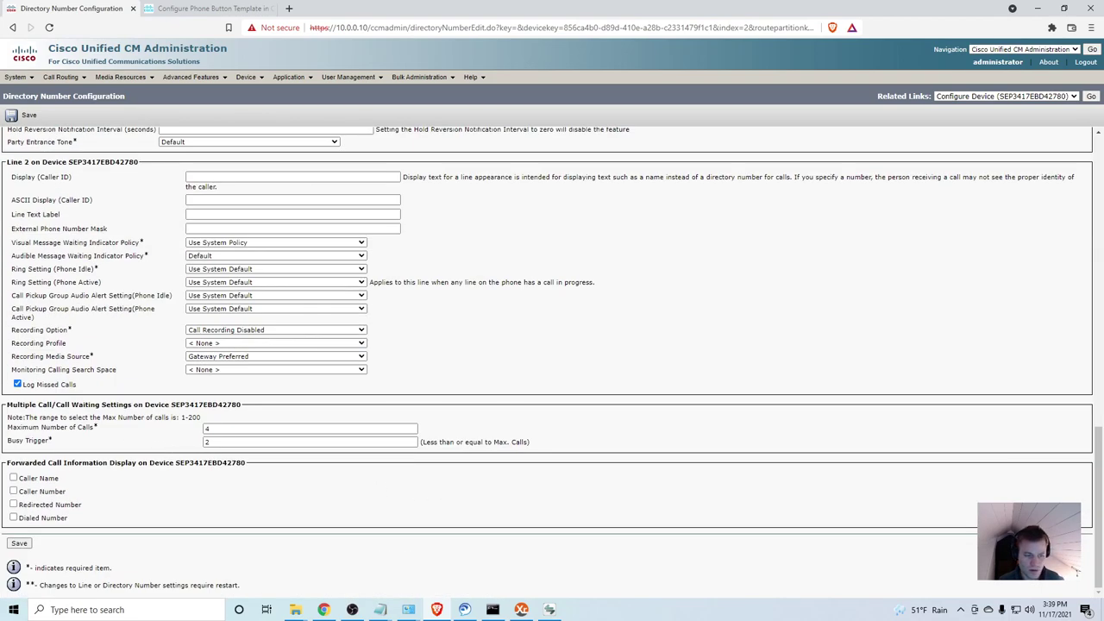
left_click(13, 478)
left_click(13, 518)
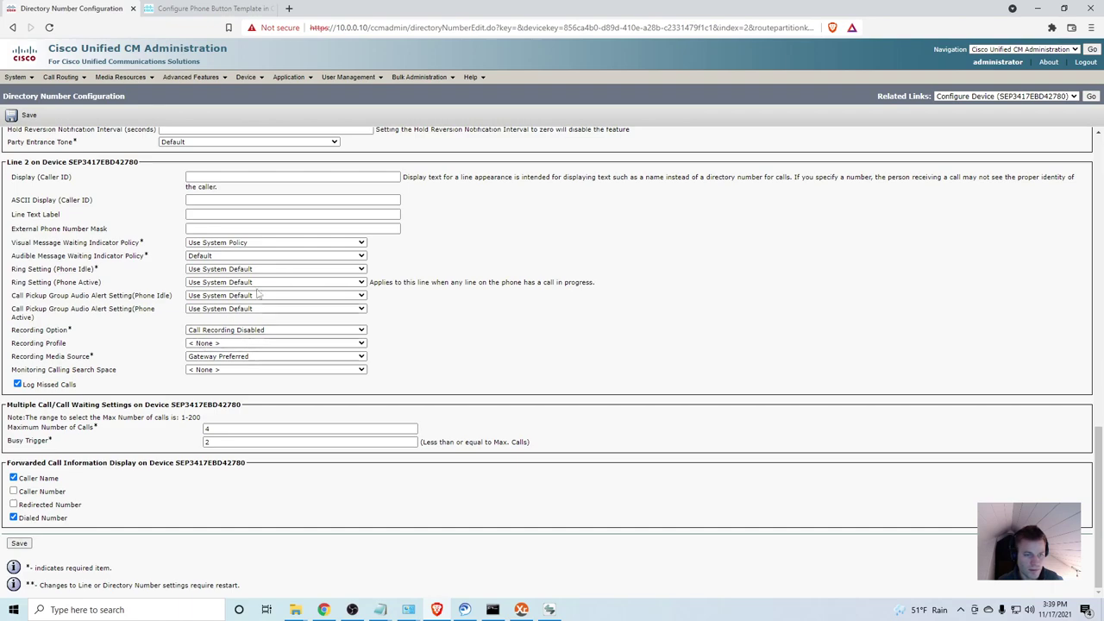
- Set the caller ID display, ASCII display and line text label to 'VIP 7777'
left_click(268, 178)
left_click(258, 195)
left_click(254, 200)
type("VIP 7777")
key("ctrl+a")
key("ctrl+v")
left_click(254, 214)
key("ctrl+v")
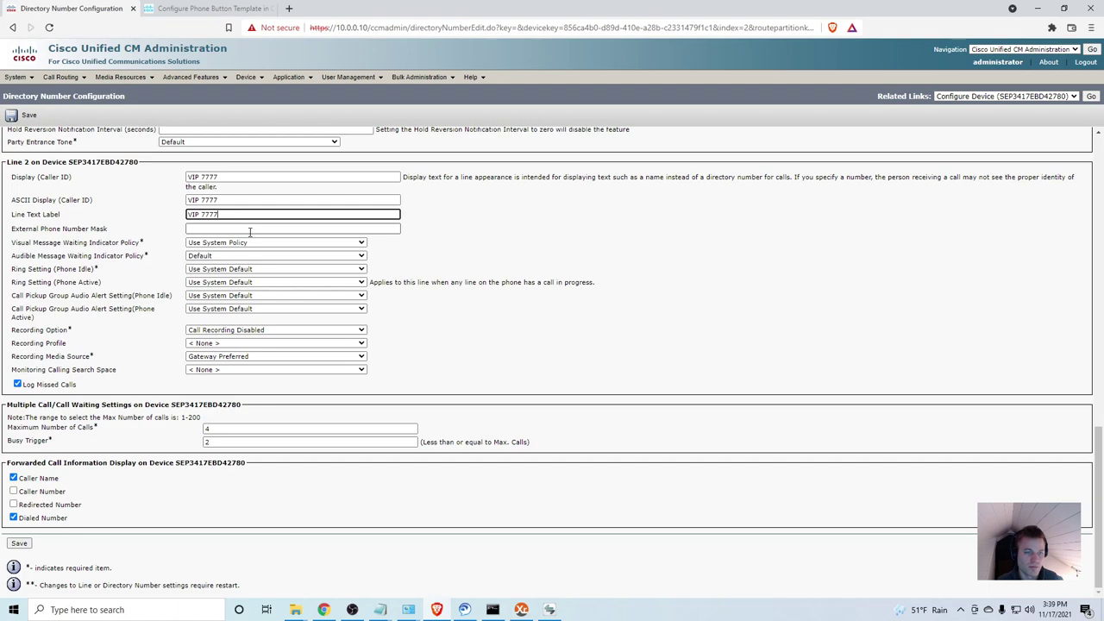
- Save directory number 7777 and apply the configuration to the phone
left_click(19, 543)
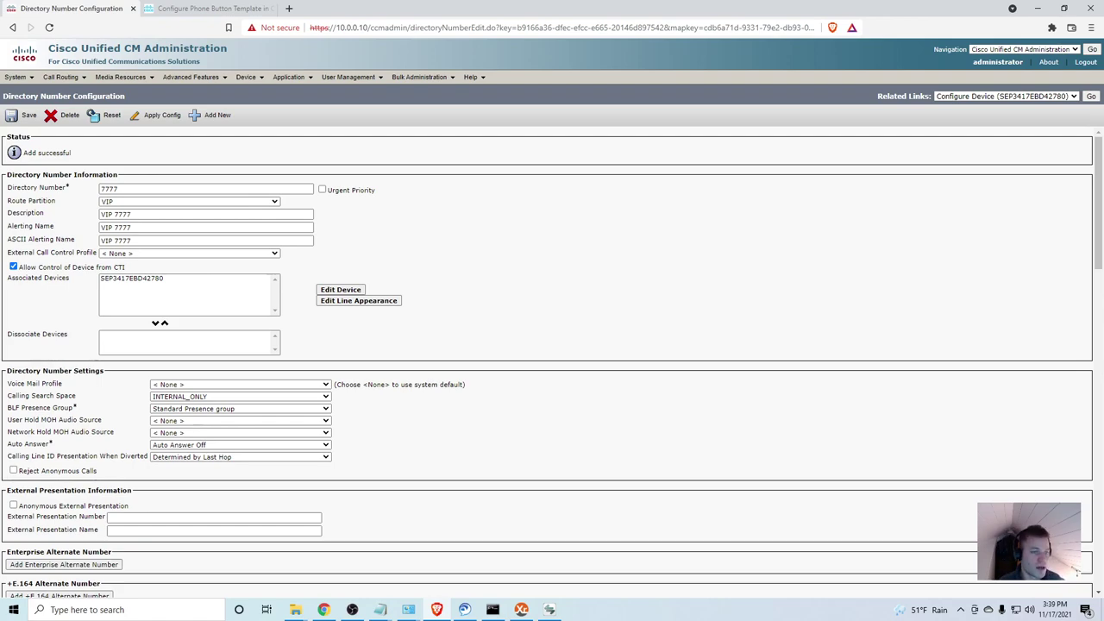
left_click(155, 115)
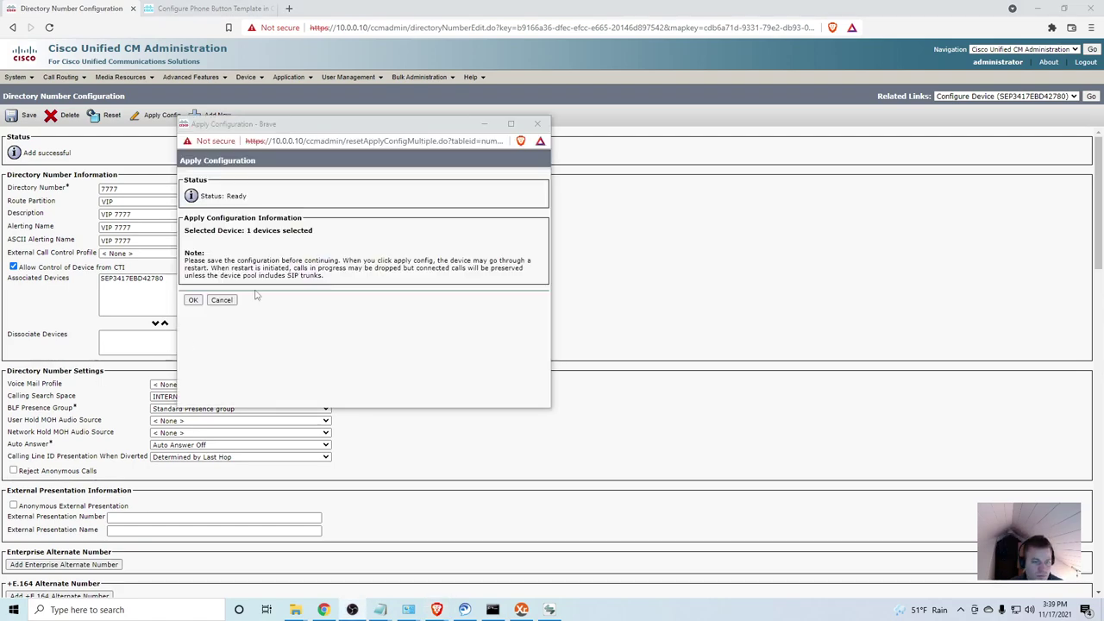
left_click(195, 301)
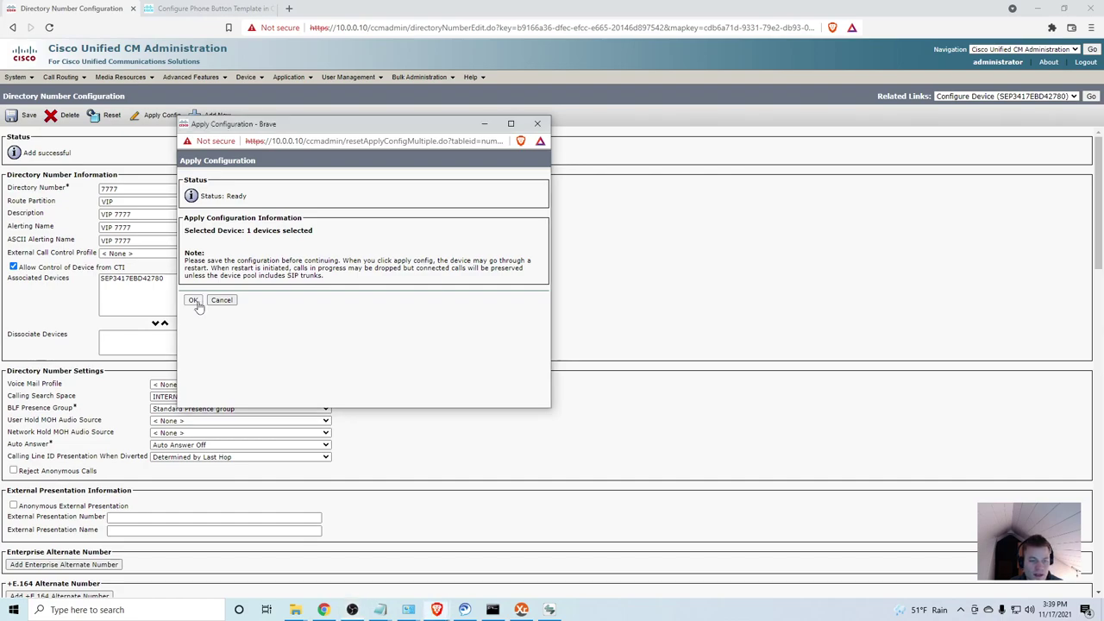
left_click(1091, 96)
- Check the IP Communicator phone screen for the new VIP 7777 line
left_click(549, 610)
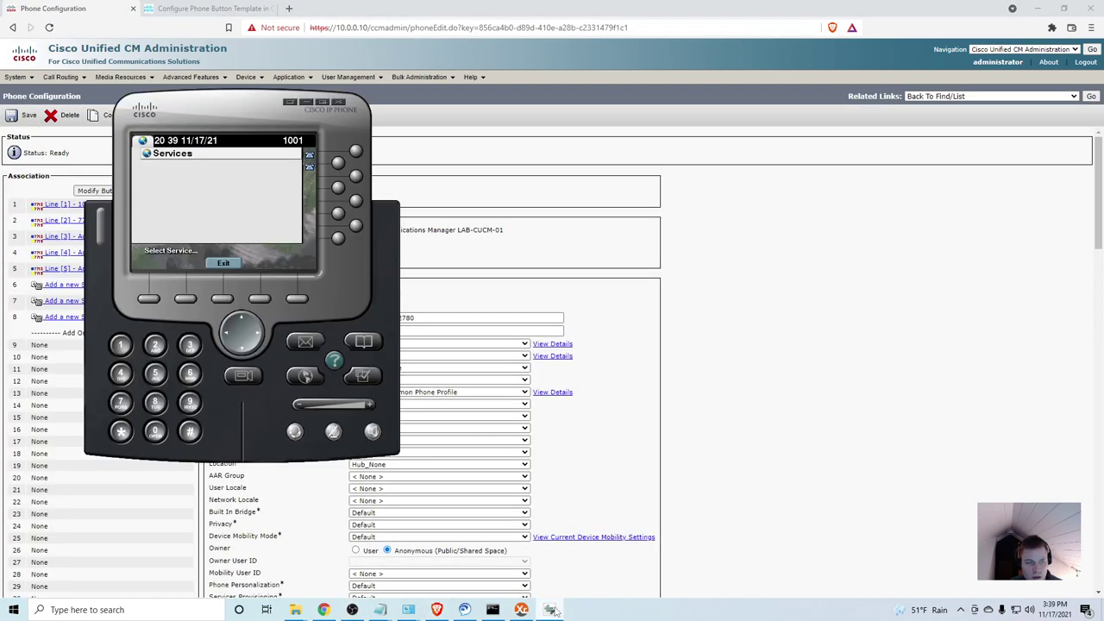
left_click(218, 300)
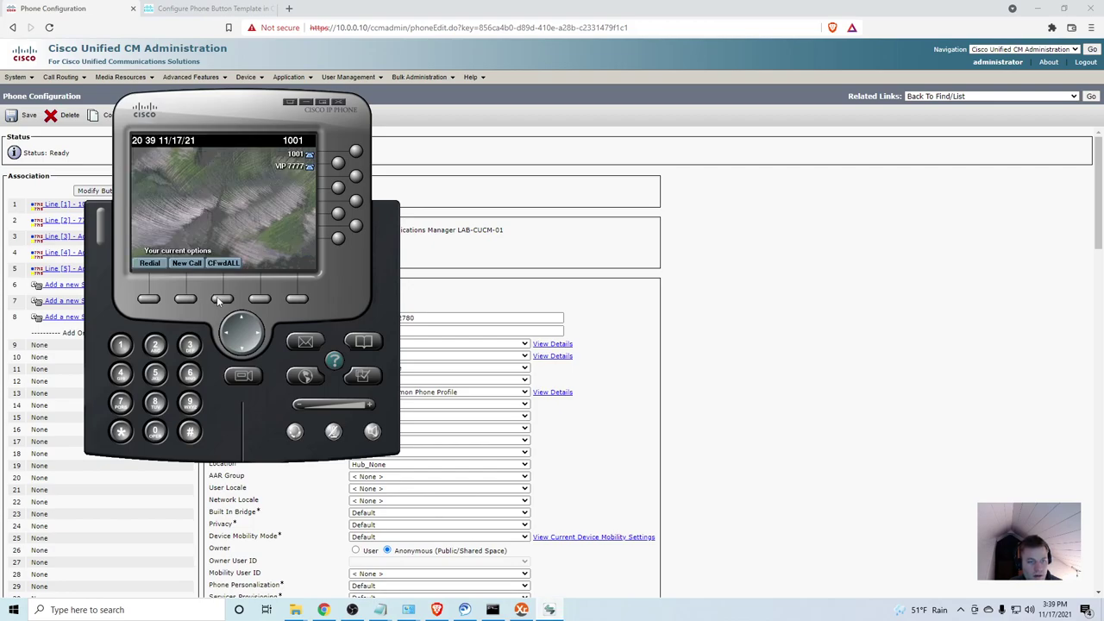
left_click(303, 183)
left_click(220, 300)
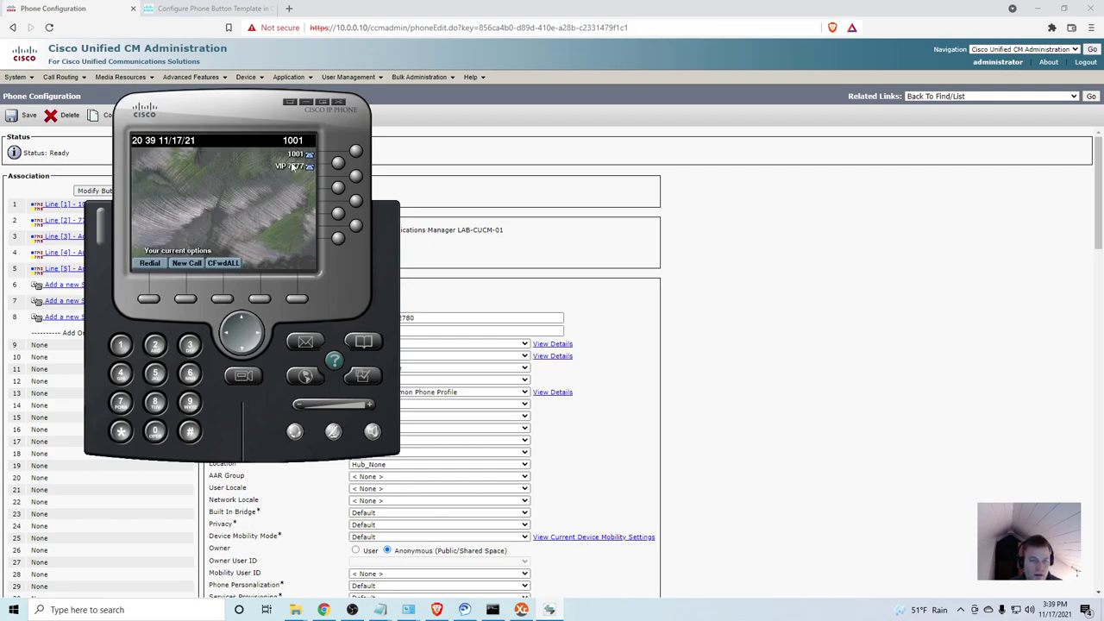
left_click(226, 372)
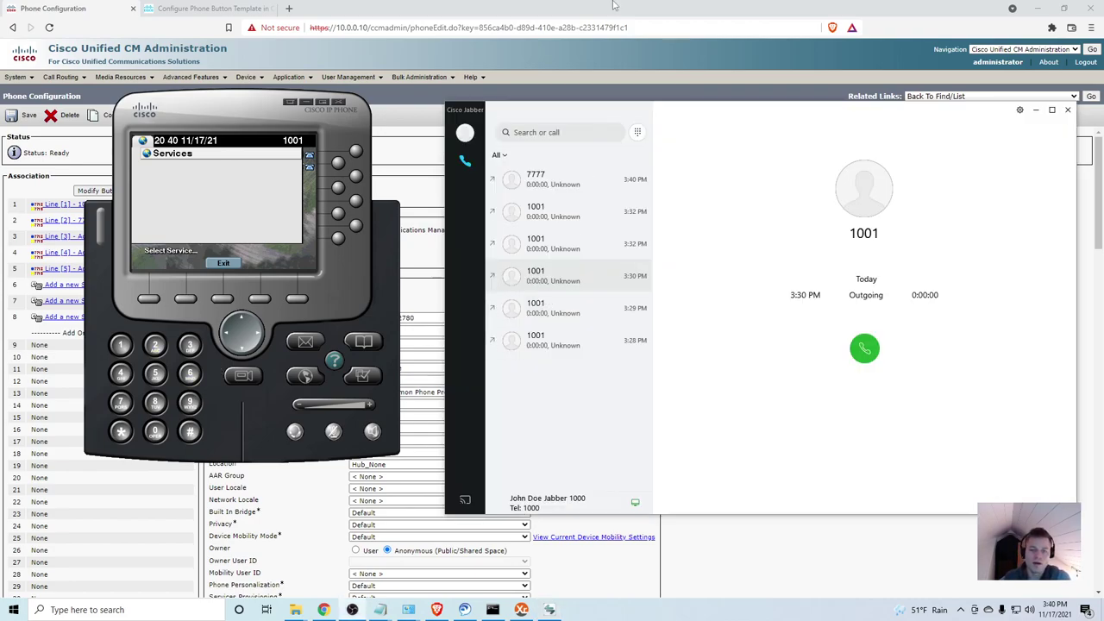
- Call 7777 from Jabber's recent calls, hang up, and return to the administration page
left_click_drag(594, 118, 589, 99)
left_click(616, 114)
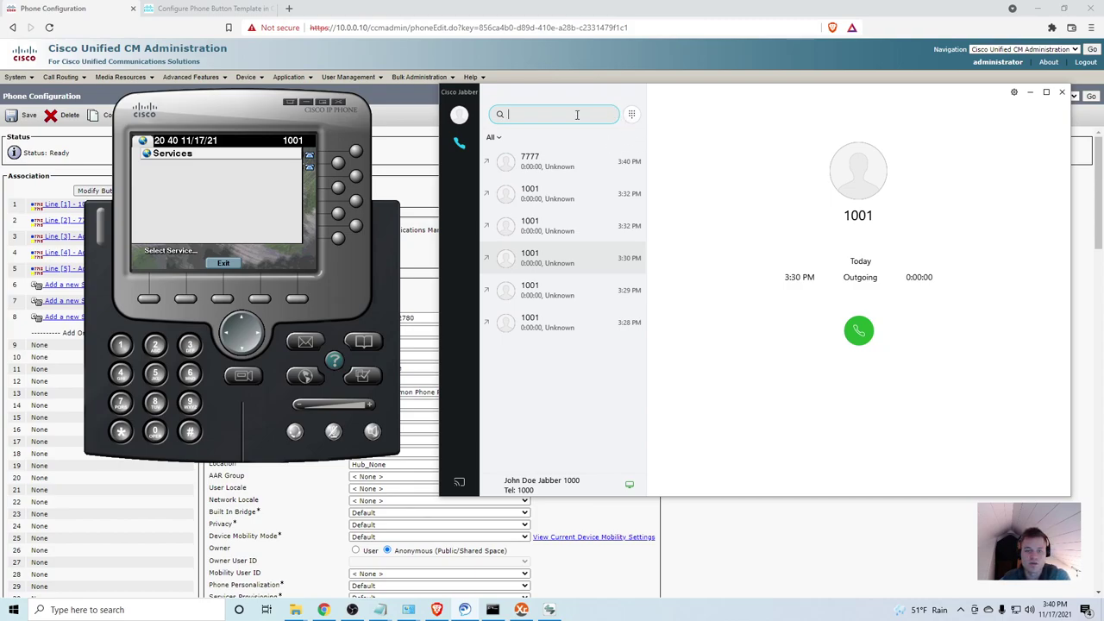
mouse_move(624, 162)
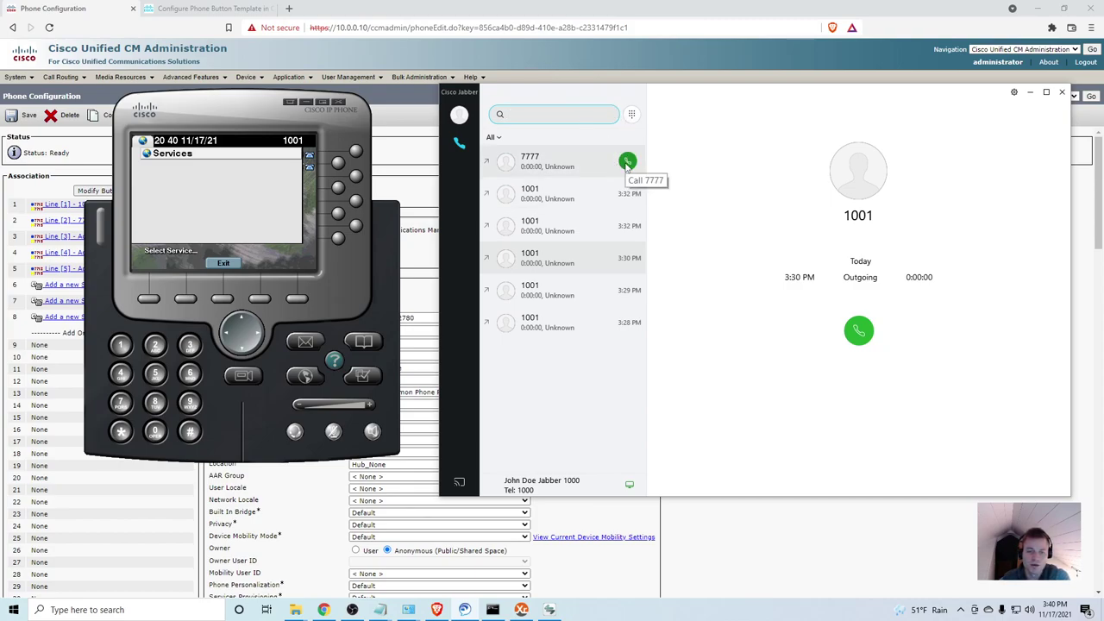
left_click(627, 163)
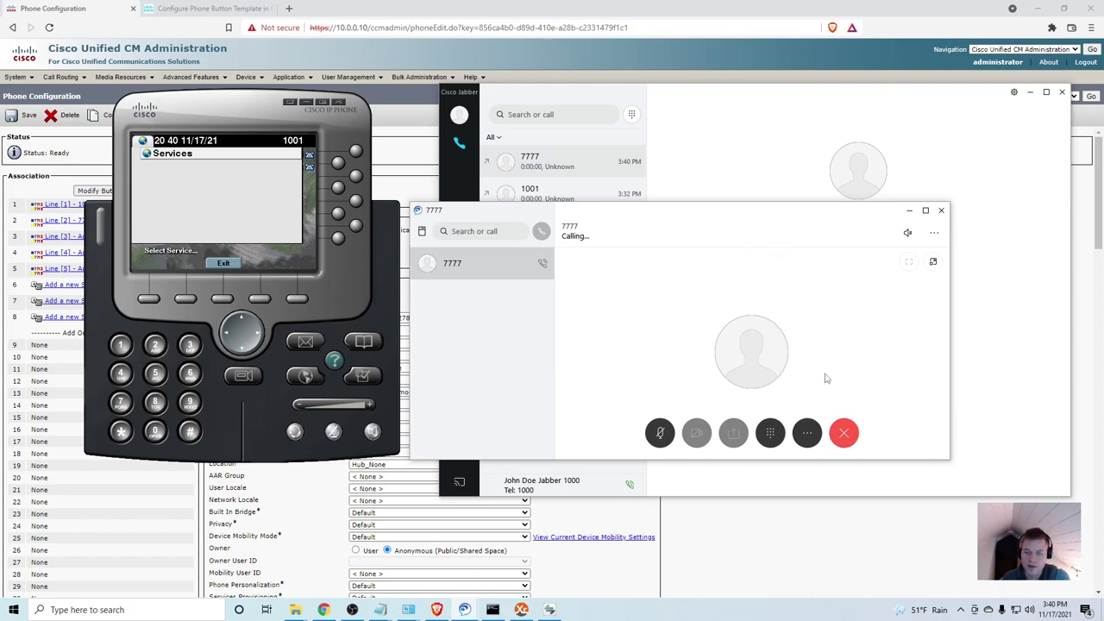
left_click(845, 434)
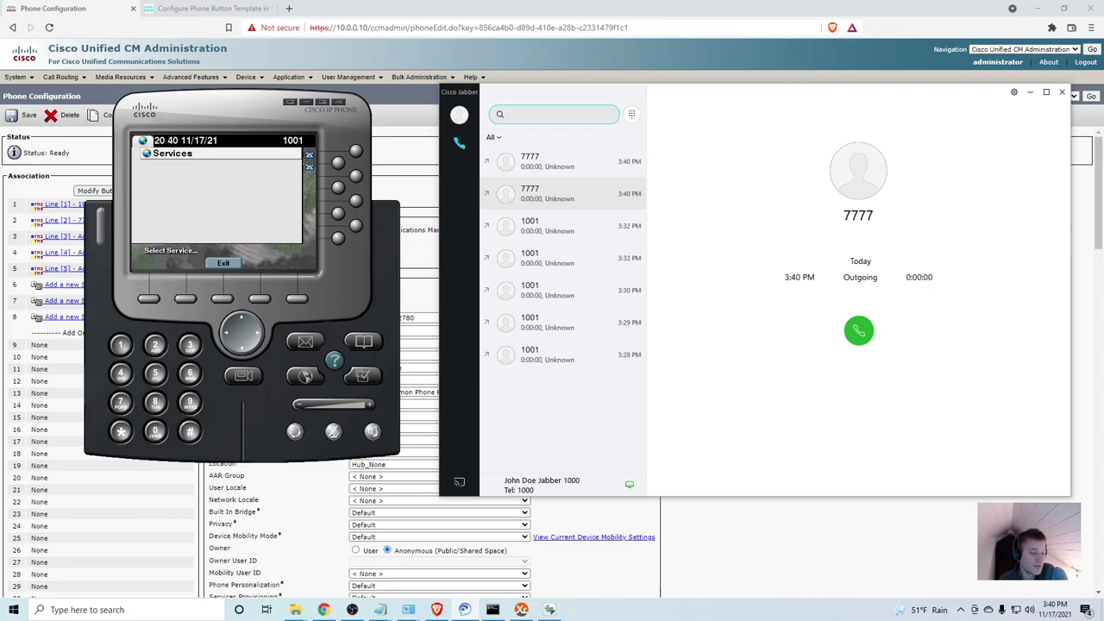
left_click(77, 396)
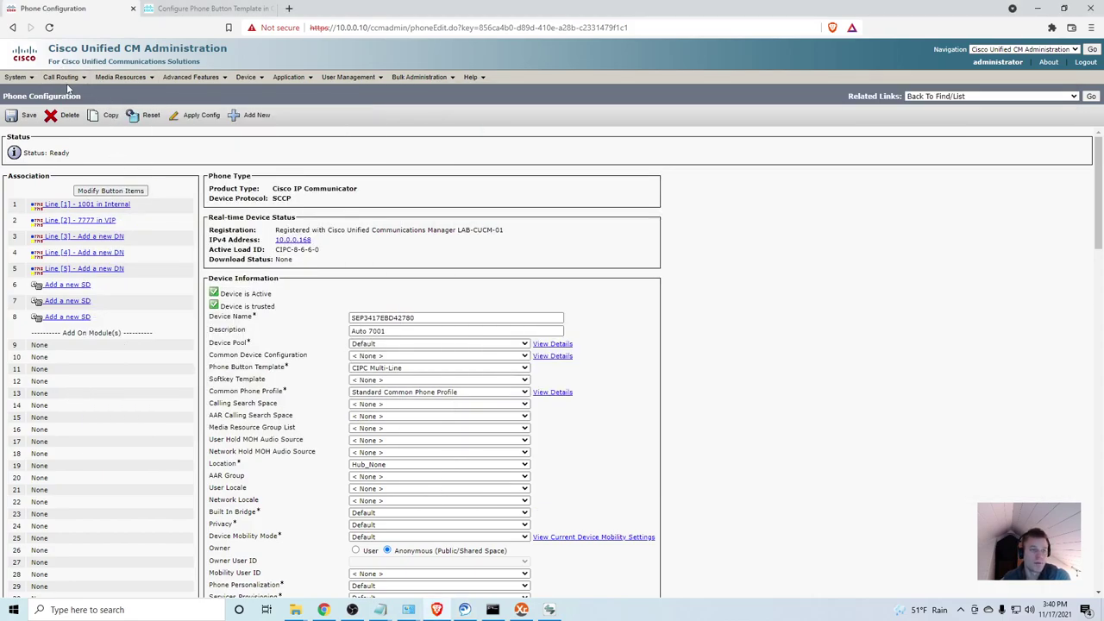
- Create a new calling search space named VIP_INTERNAL
mouse_move(69, 80)
mouse_move(103, 157)
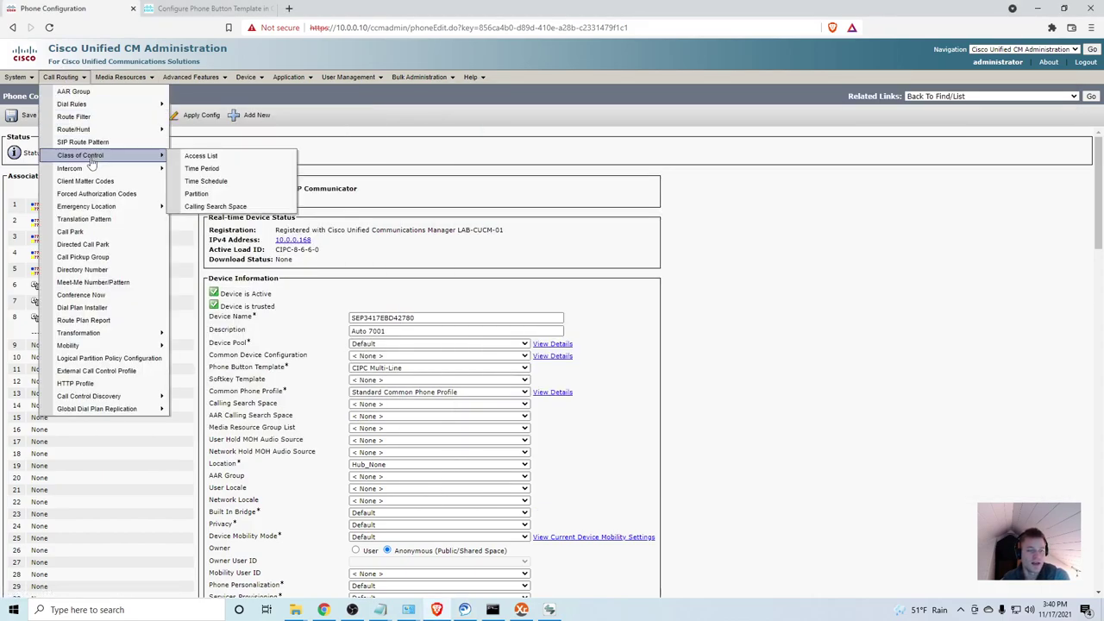
left_click(216, 207)
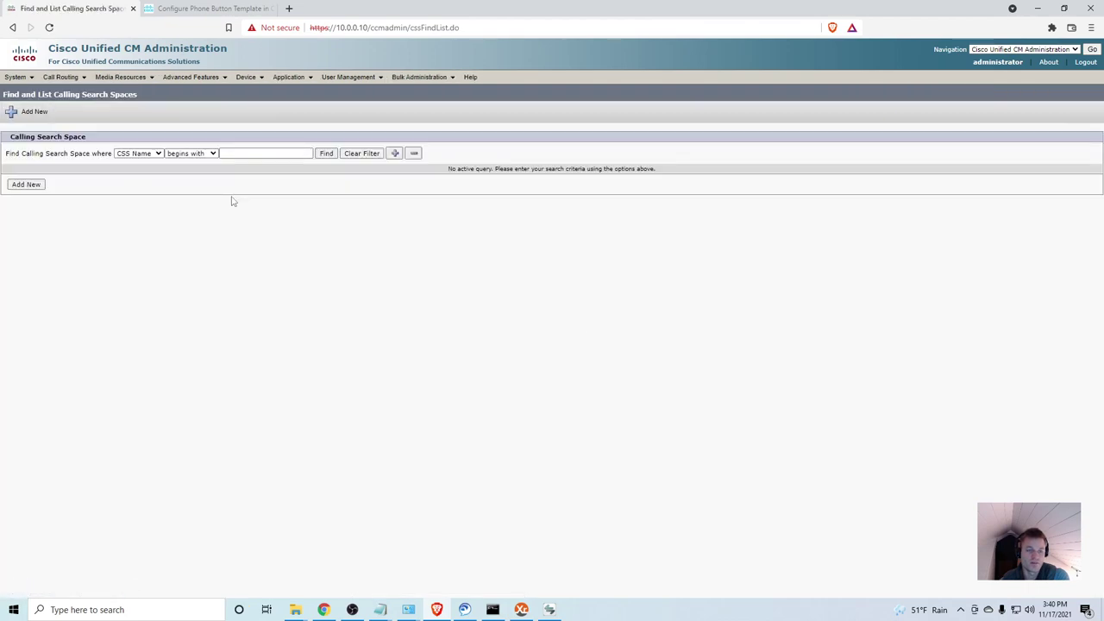
left_click(28, 185)
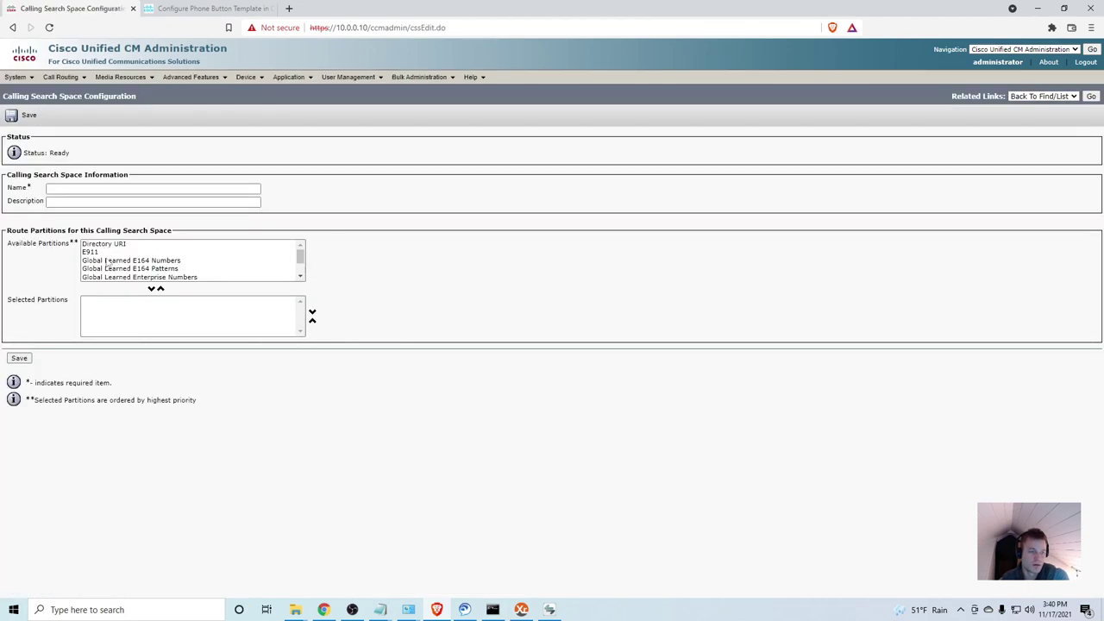
left_click(122, 189)
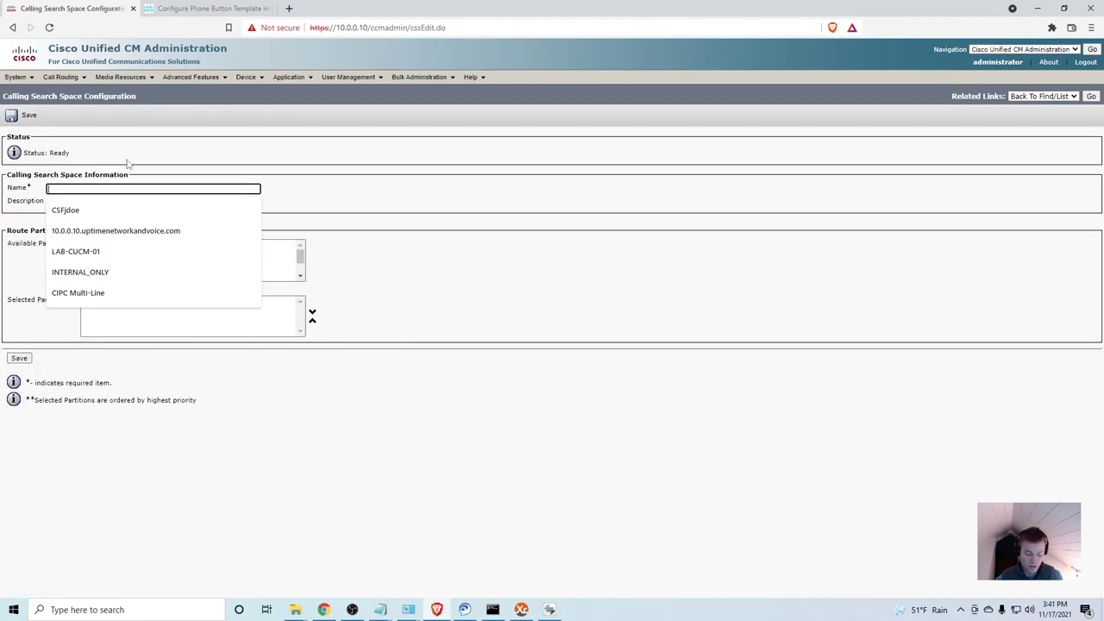
type("VIP_INTERNAL")
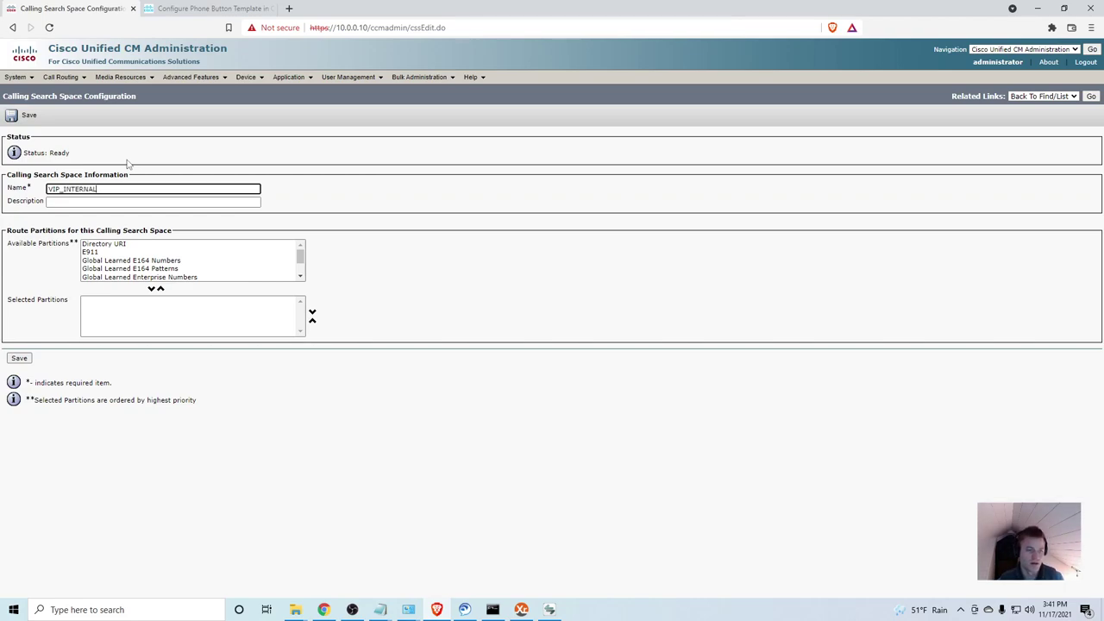
- Add the Internal and VIP partitions to VIP_INTERNAL and save it
left_click_drag(301, 256, 266, 276)
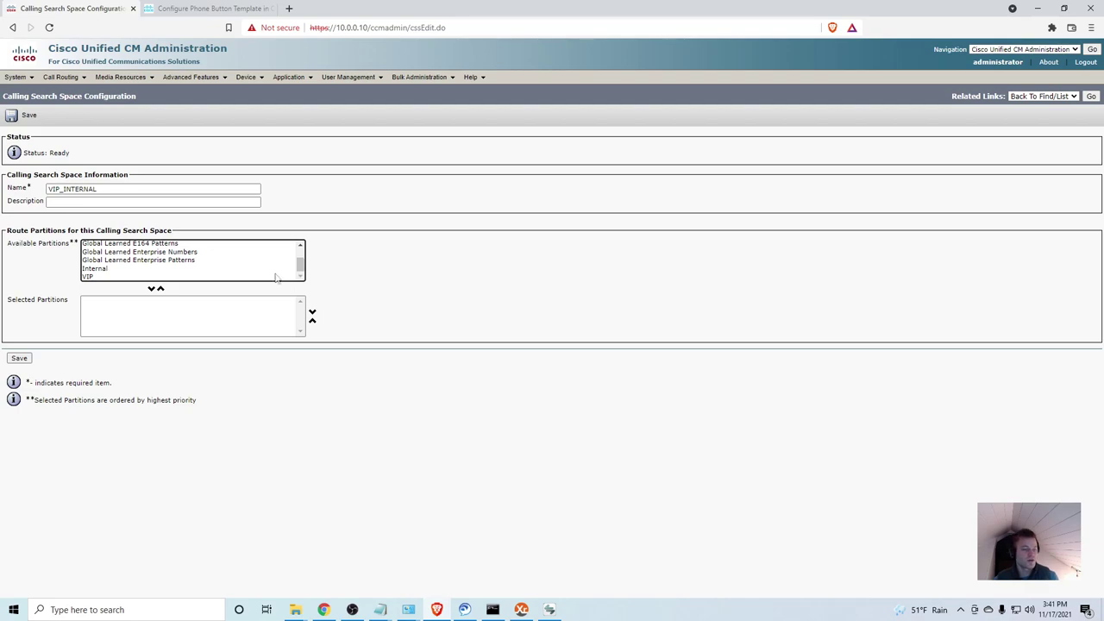
left_click(259, 268)
left_click(151, 289)
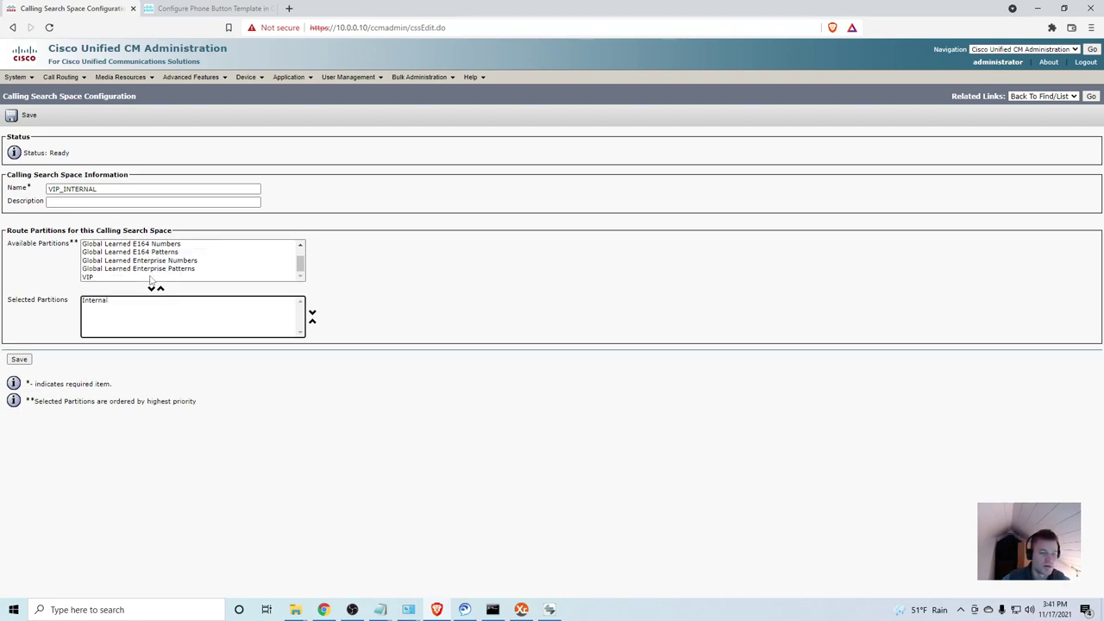
left_click(150, 277)
left_click(151, 290)
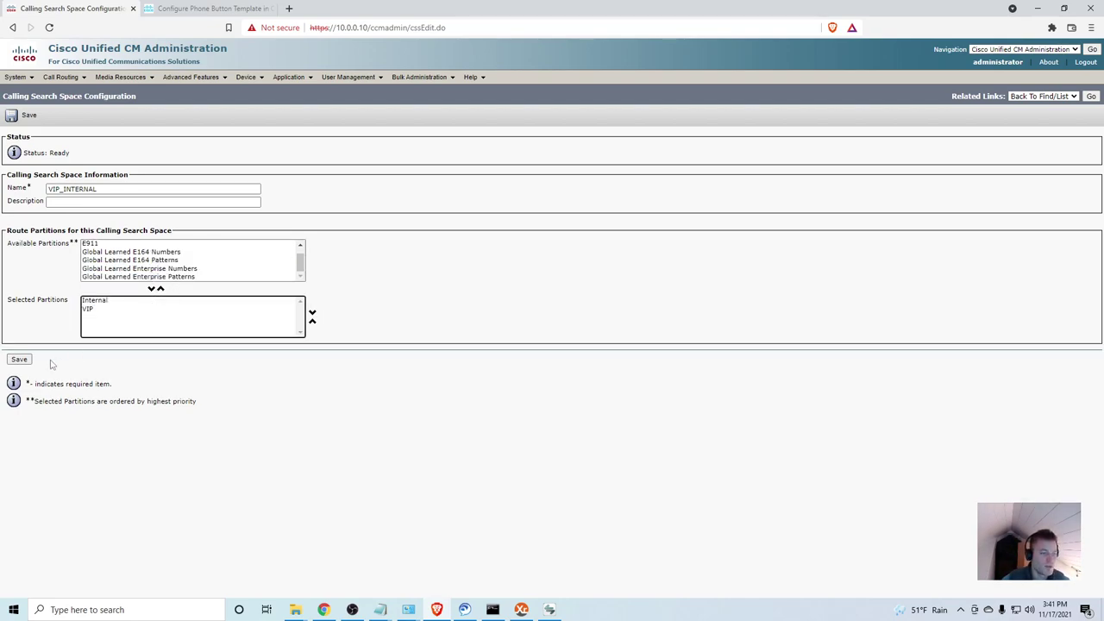
left_click(98, 311)
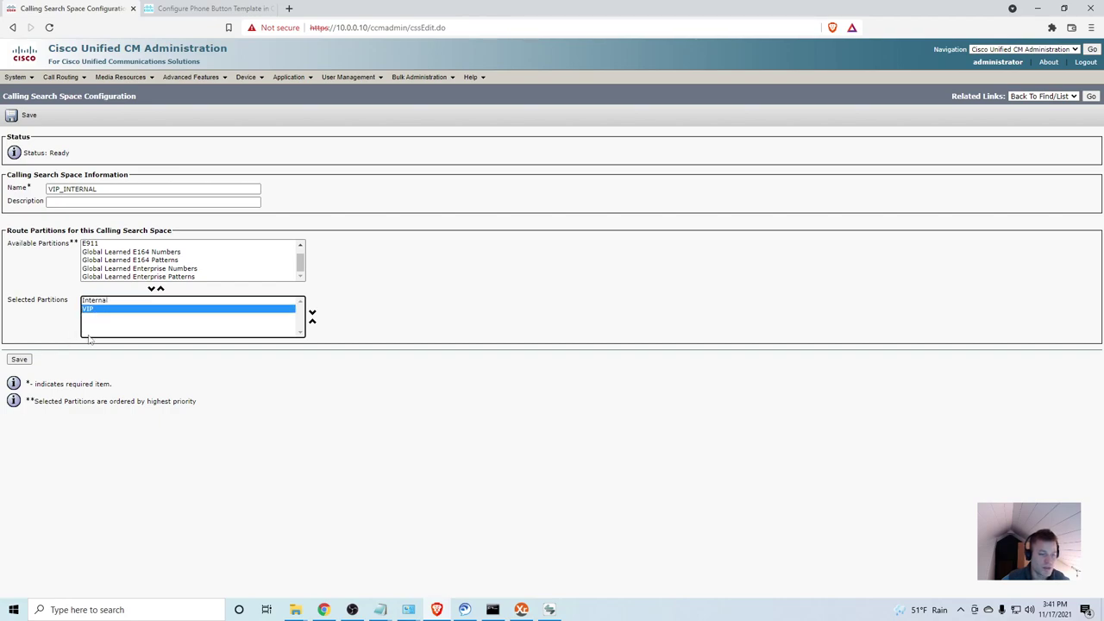
left_click(19, 359)
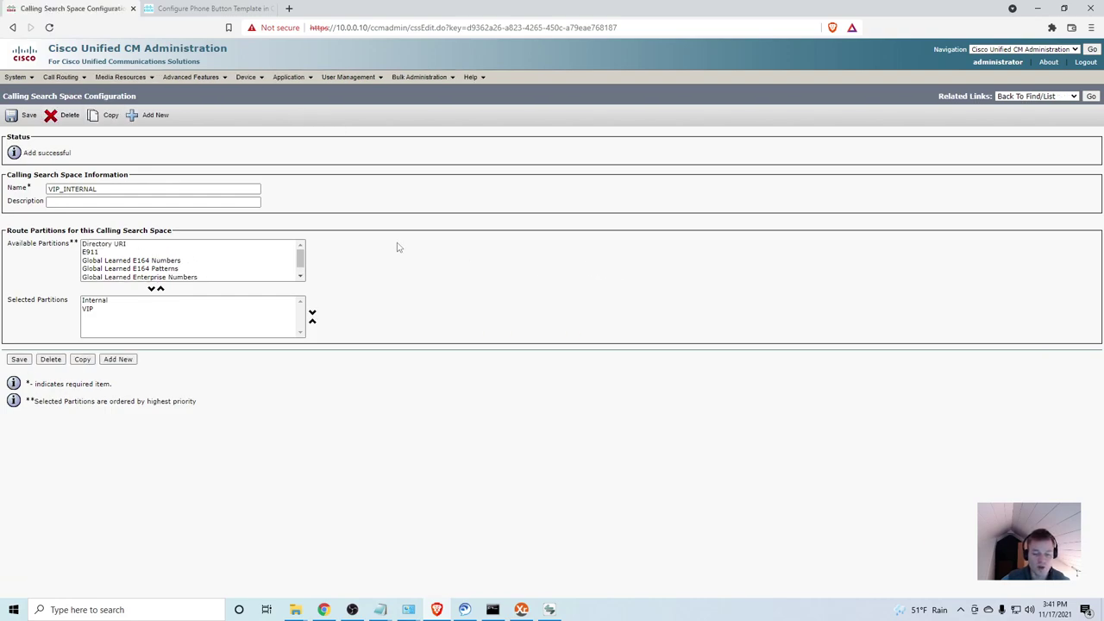
- Open line 1000 settings on the Jabber phone's configuration page
left_click(464, 609)
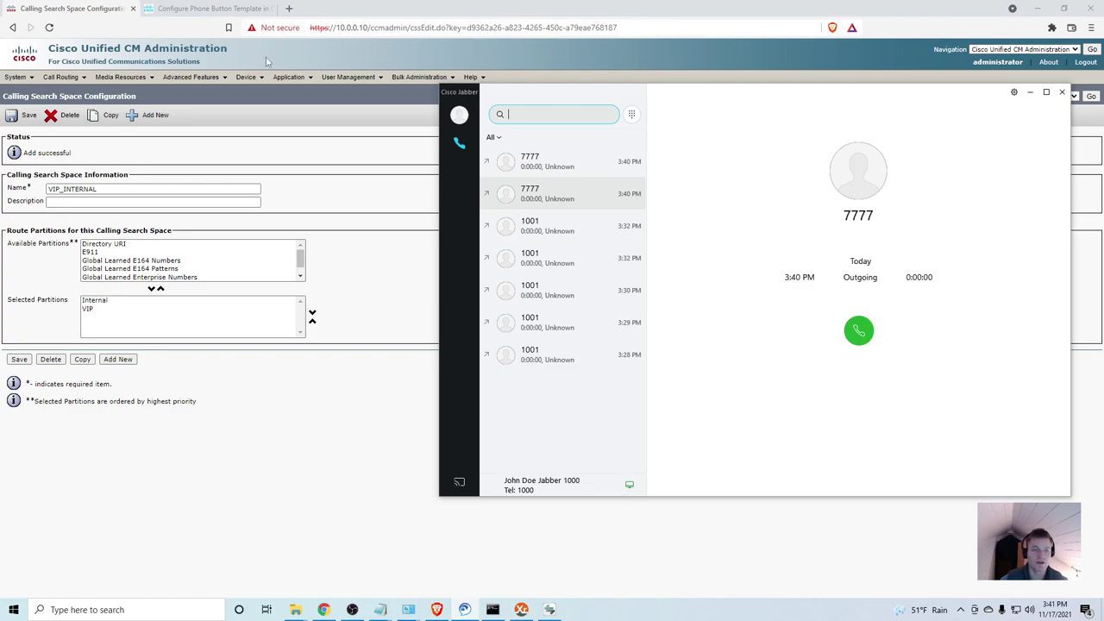
mouse_move(245, 82)
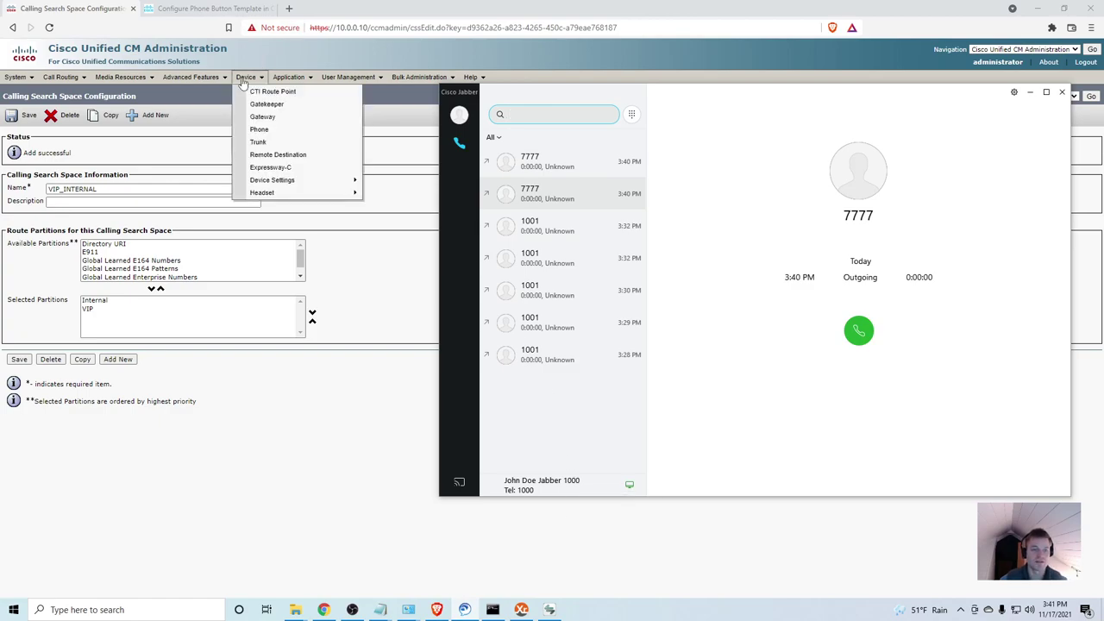
left_click(259, 129)
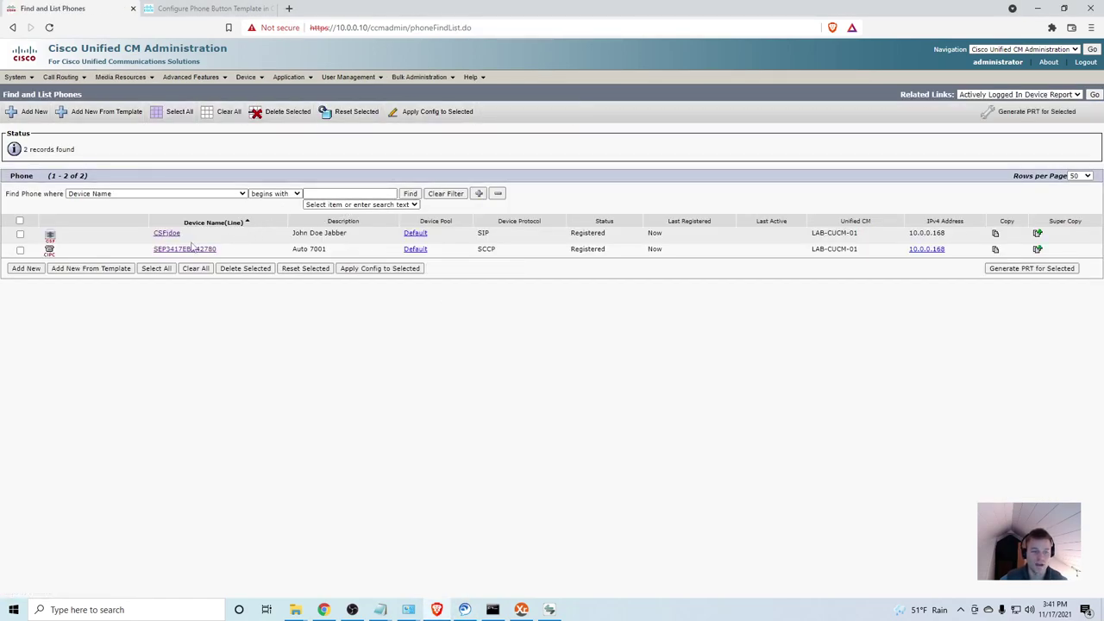
left_click(164, 234)
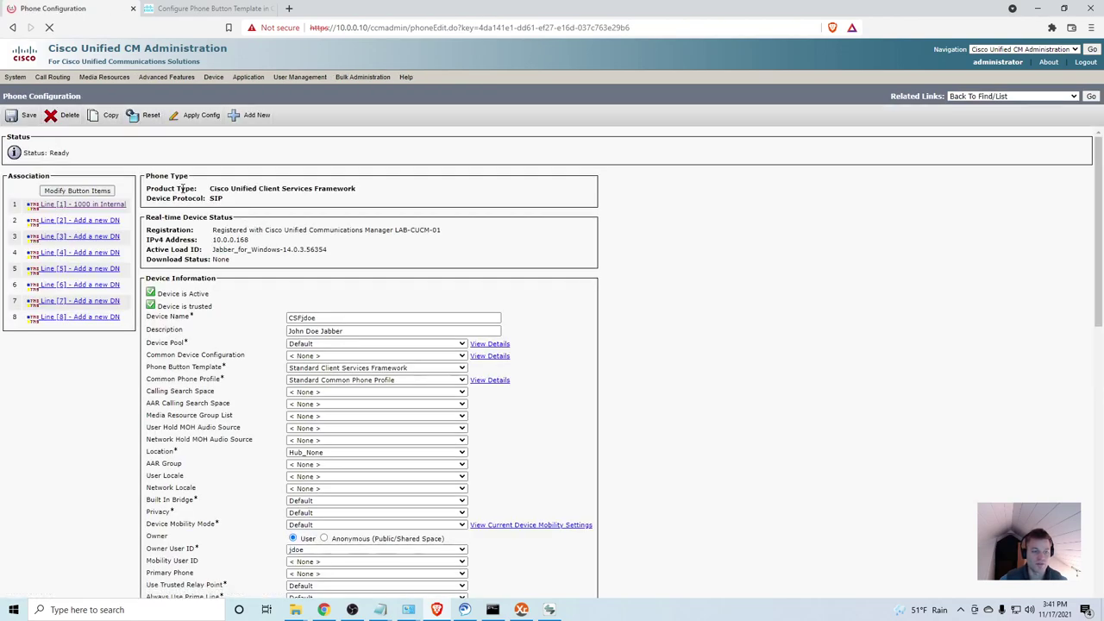
left_click(119, 205)
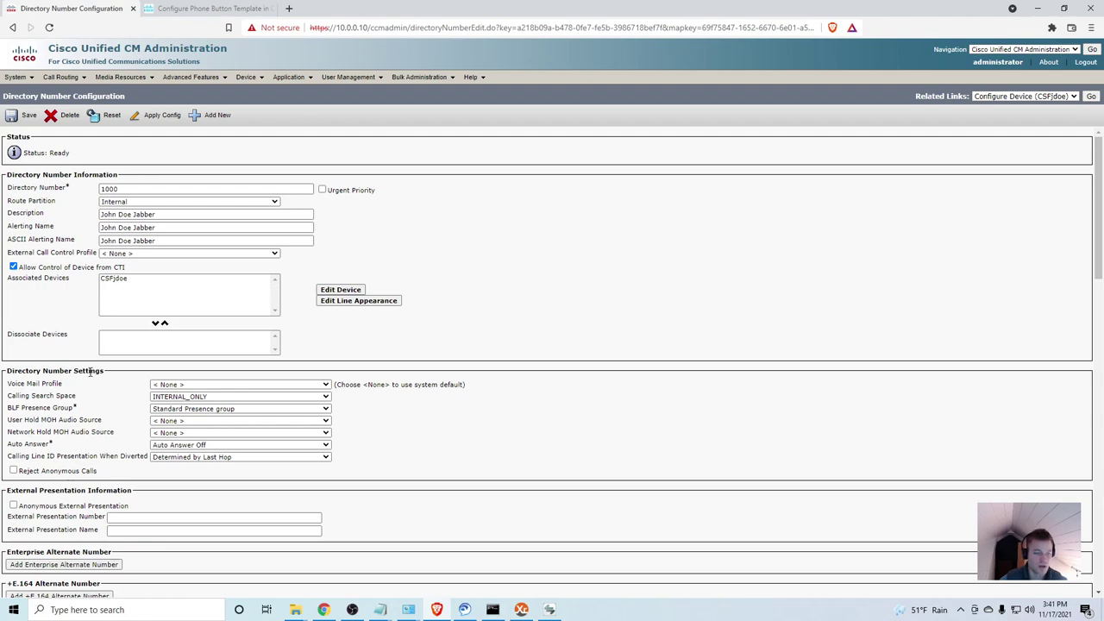
- Set line 1000's calling search space to VIP_INTERNAL, save, and apply the configuration
left_click_drag(105, 370, 62, 383)
left_click(186, 396)
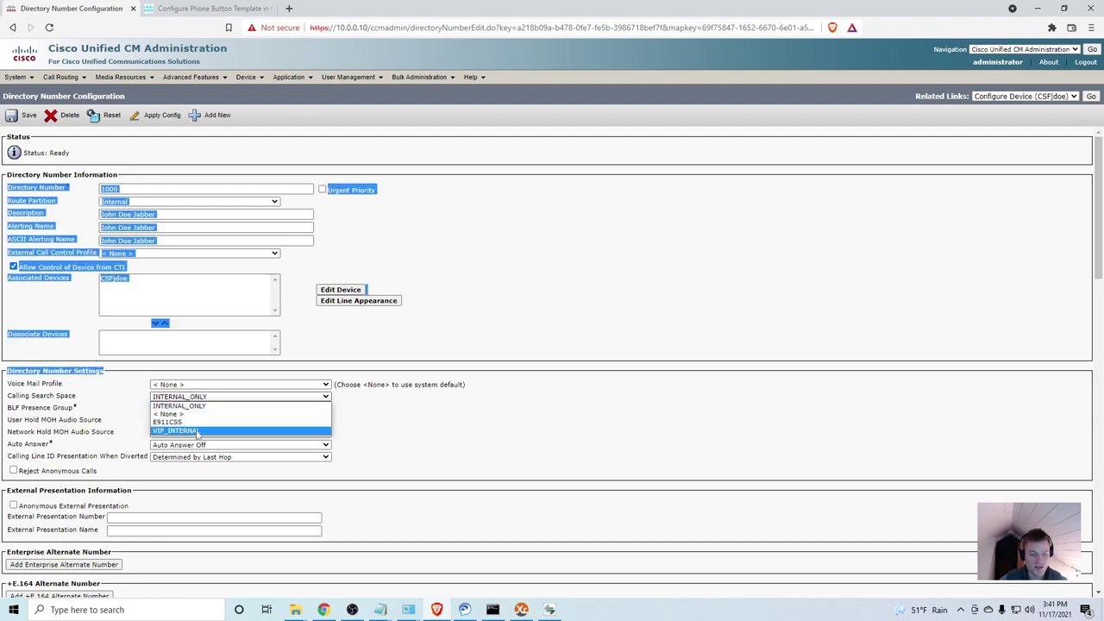
left_click(192, 430)
left_click(595, 372)
left_click(26, 115)
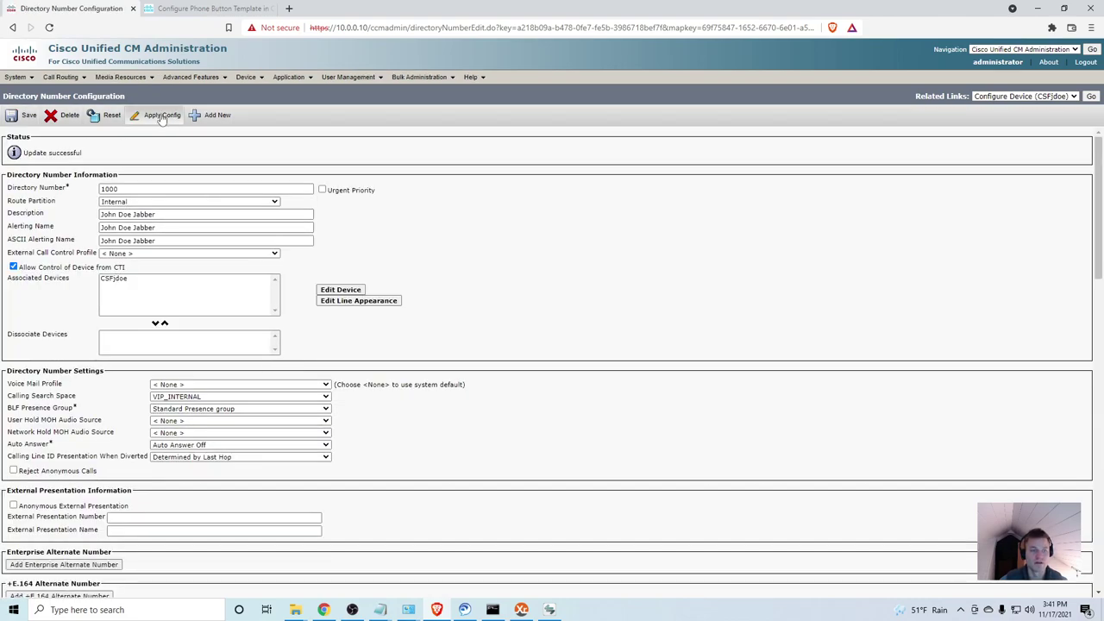
left_click(160, 114)
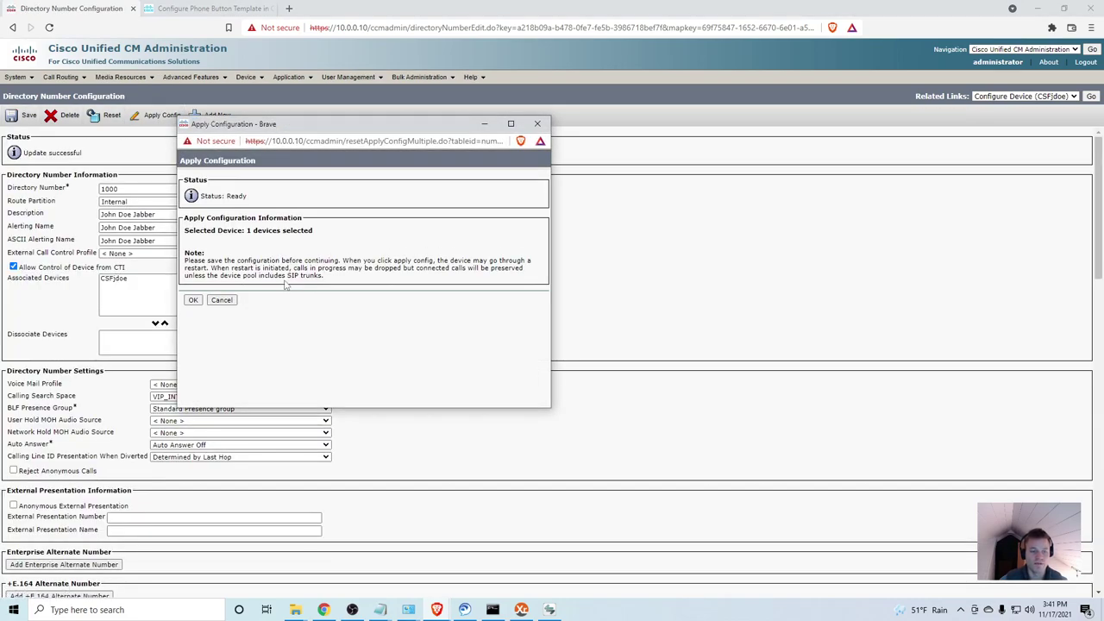
left_click(193, 301)
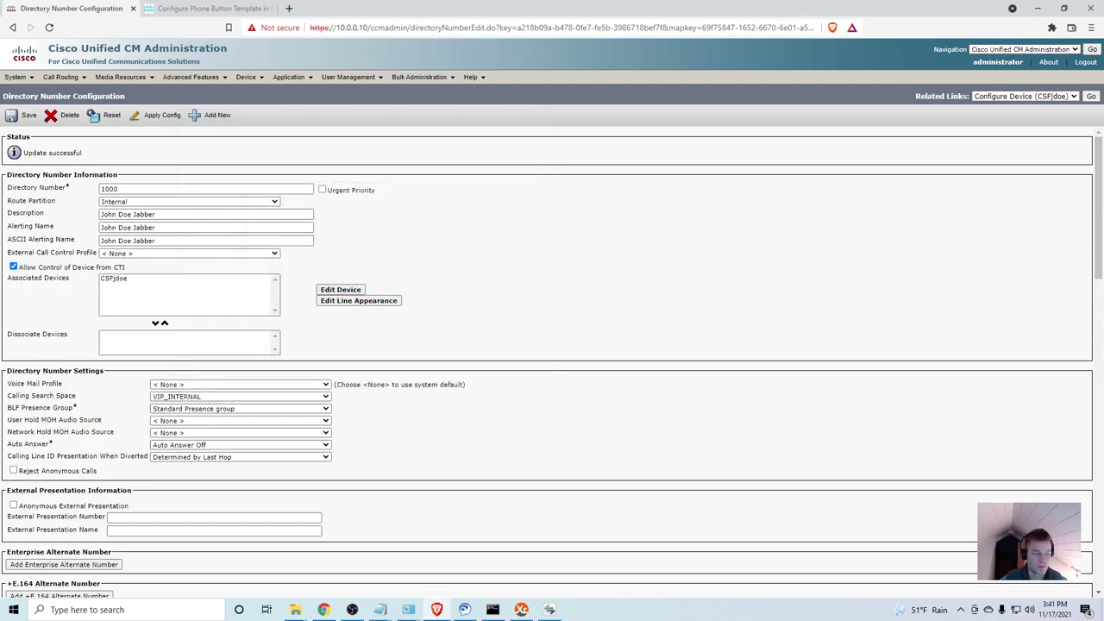
- Test-call VIP 7777 from Jabber, end the call, and switch to the Notepad dial-plan notes
key("alt+Tab")
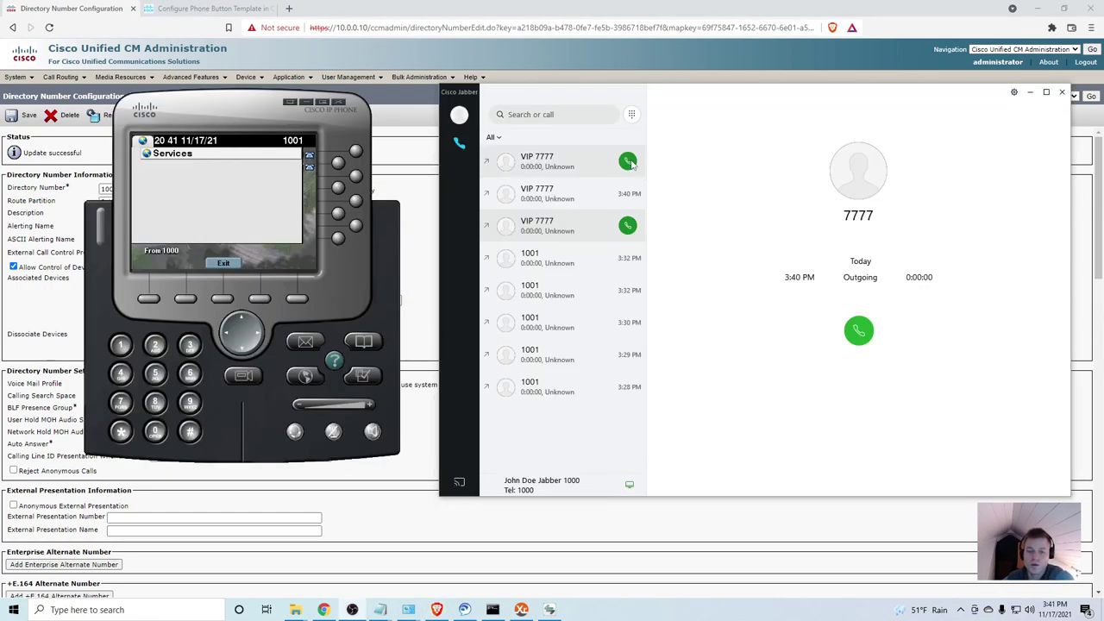
left_click(628, 161)
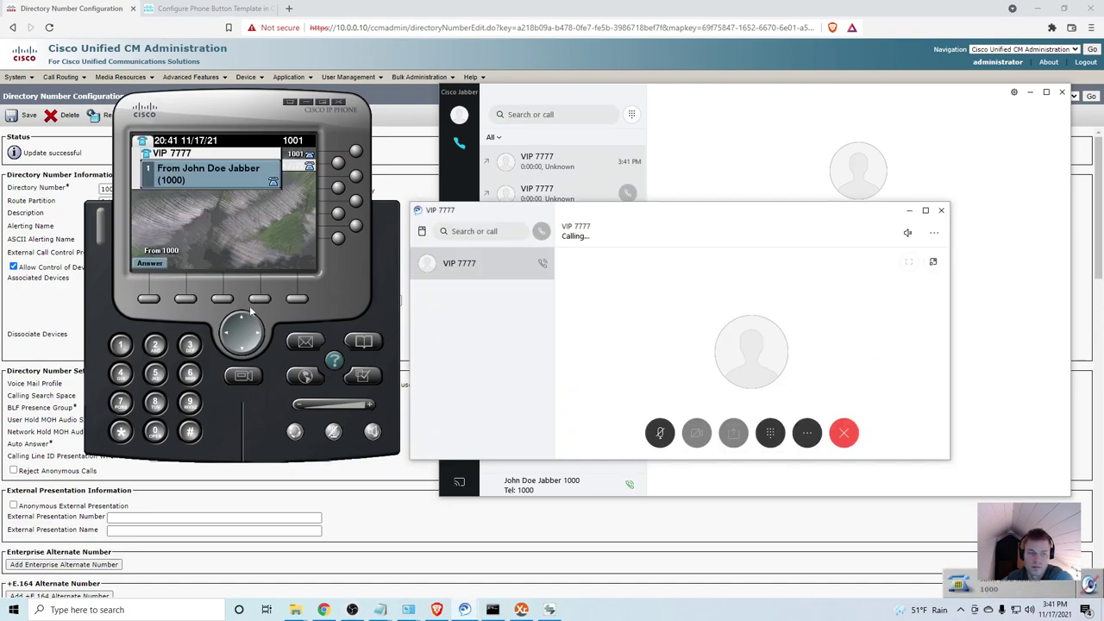
left_click(851, 437)
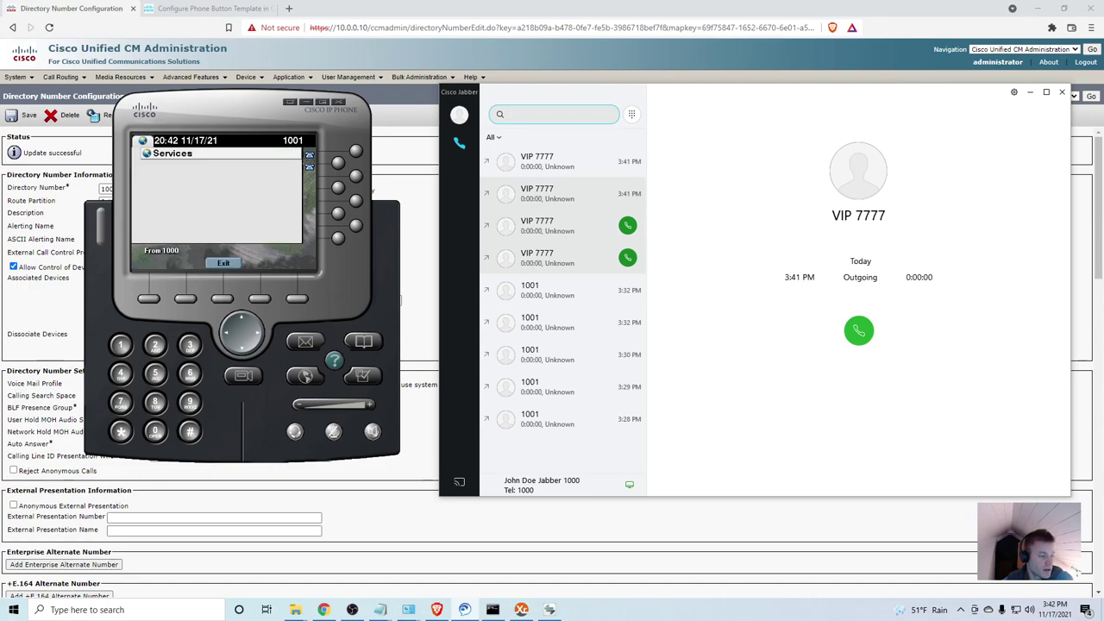
key("alt+Tab")
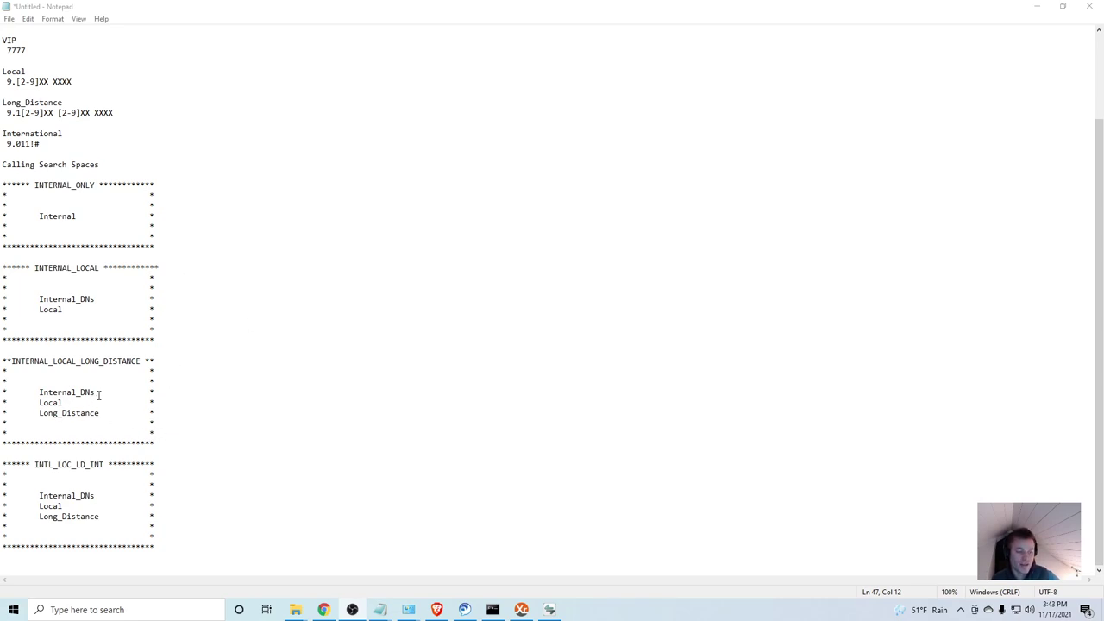
scroll(138, 229, "up", 3)
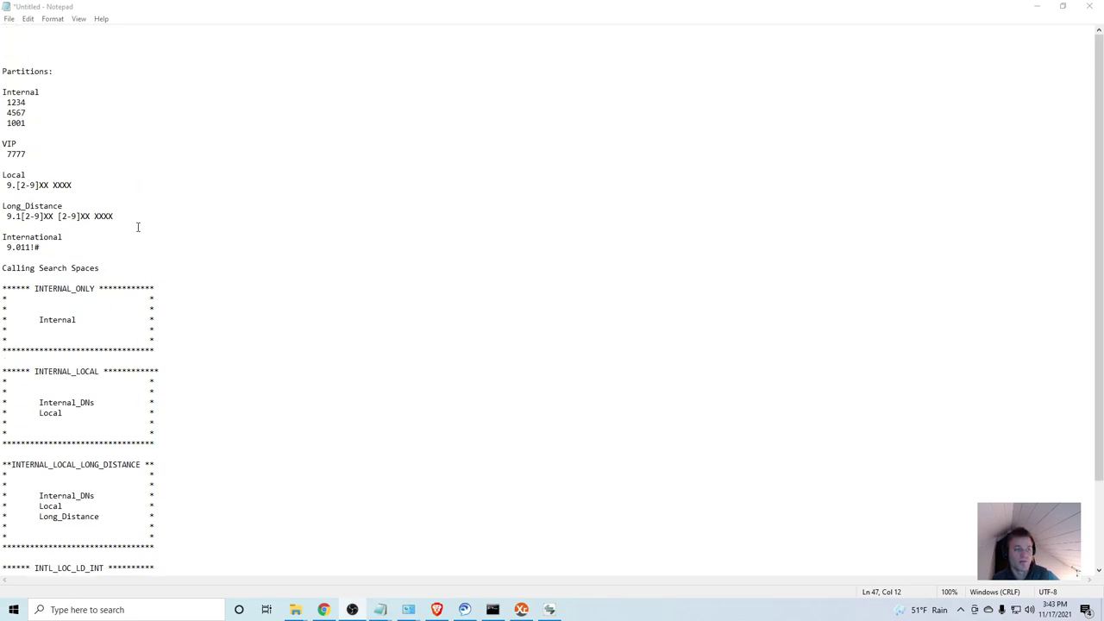
left_click_drag(74, 184, 6, 185)
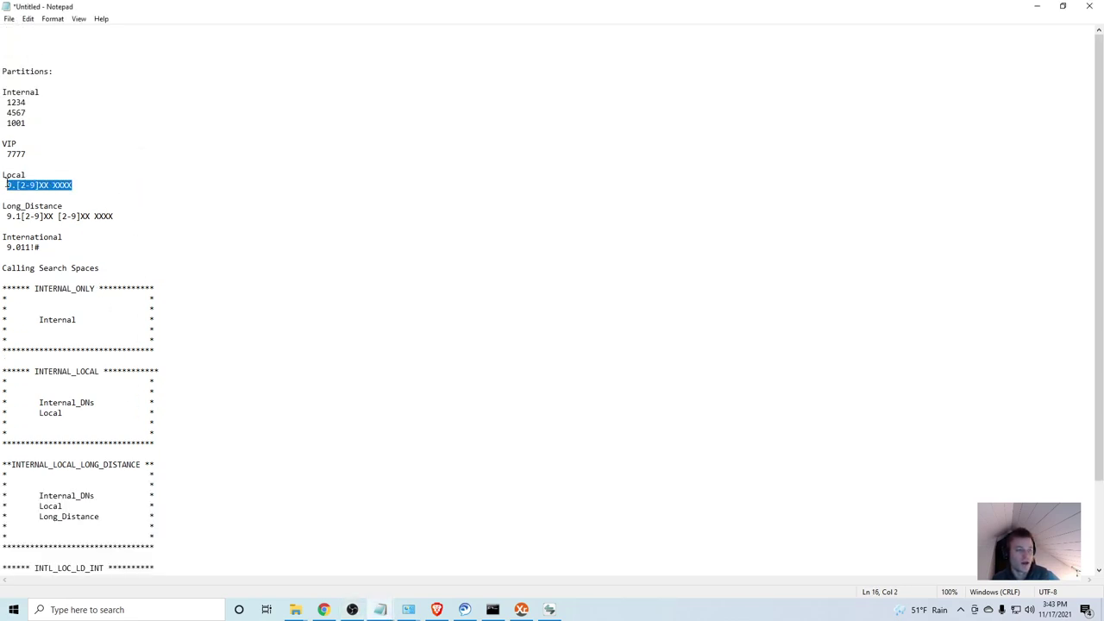
left_click(79, 185)
left_click_drag(79, 185, 16, 186)
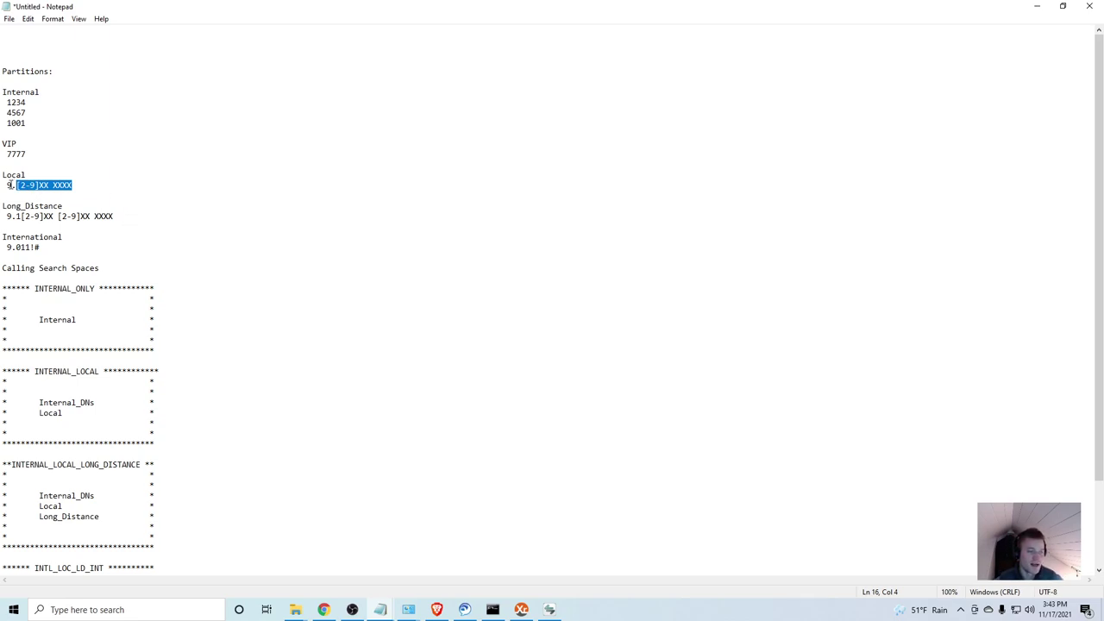
left_click_drag(8, 184, 74, 184)
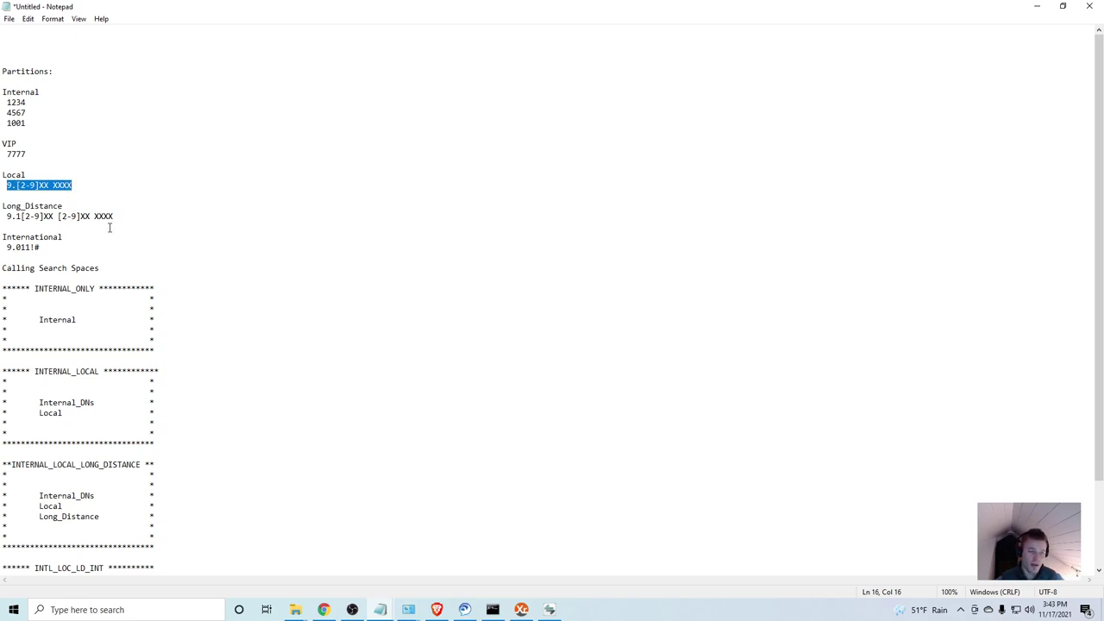
left_click_drag(115, 217, 7, 248)
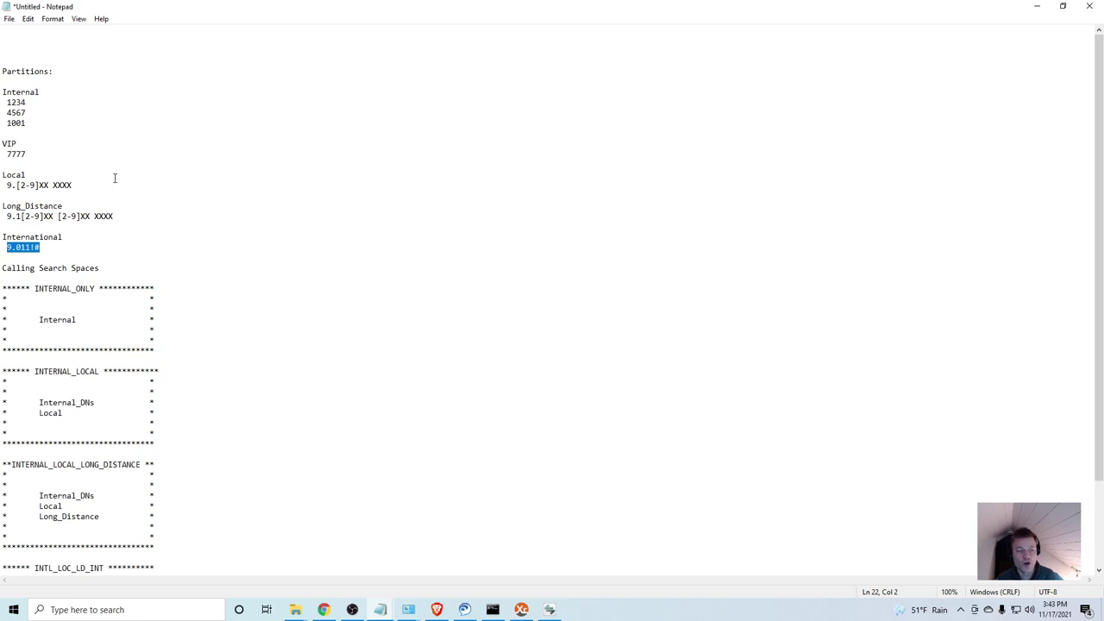